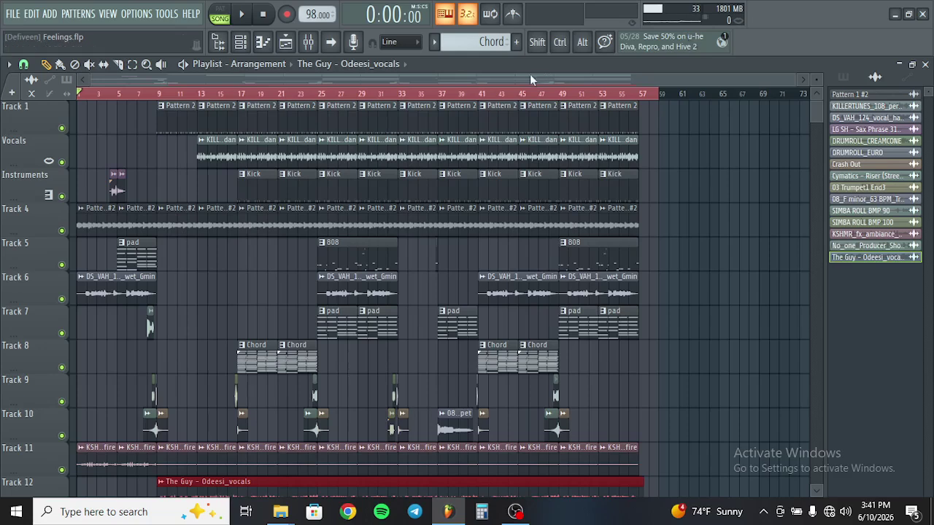
# - Look over the playlist tracks and play the full arrangement from bar 9, stopping shortly after bar 25
pyautogui.scroll(-2, 255, 323)
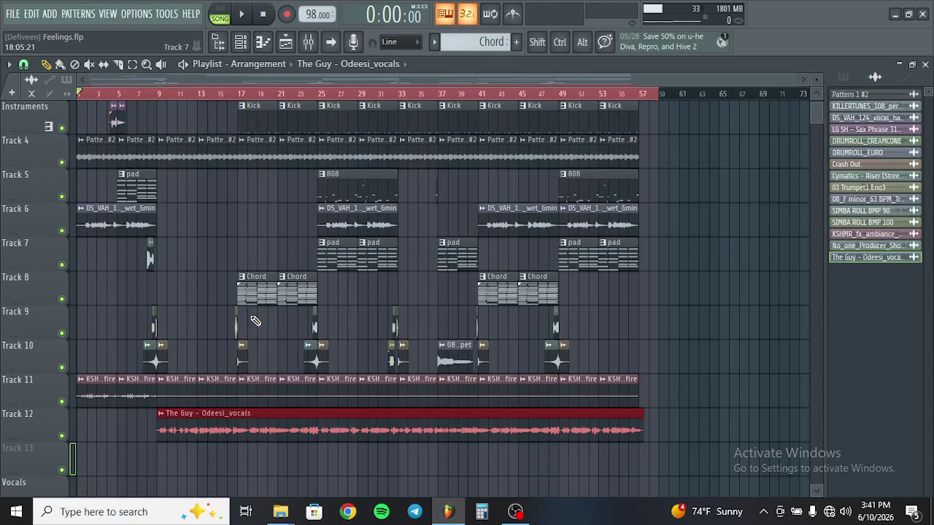
pyautogui.scroll(2, 199, 251)
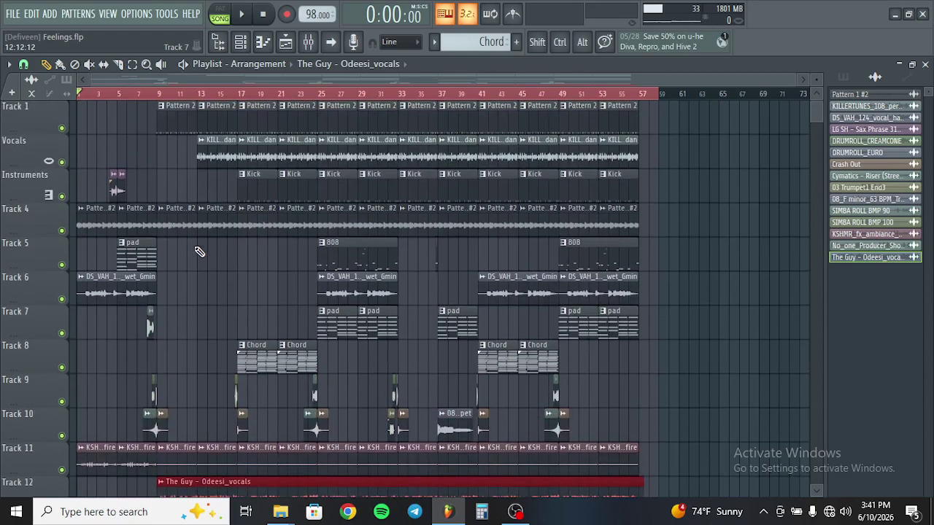
pyautogui.scroll(-1, 186, 262)
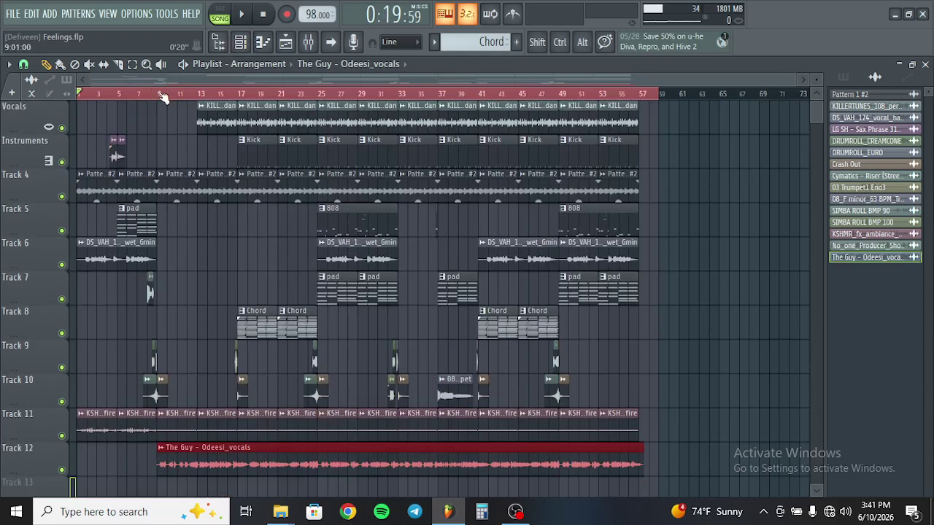
pyautogui.click(244, 18)
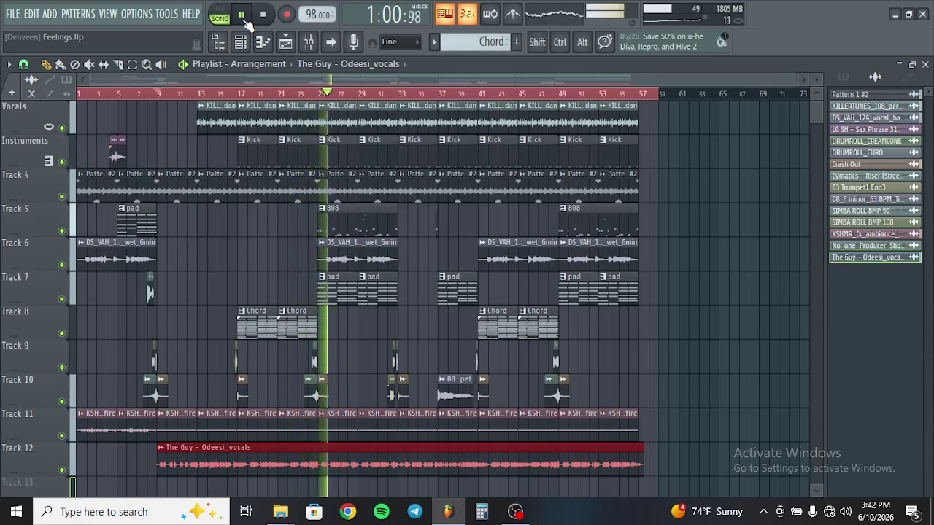
pyautogui.click(264, 15)
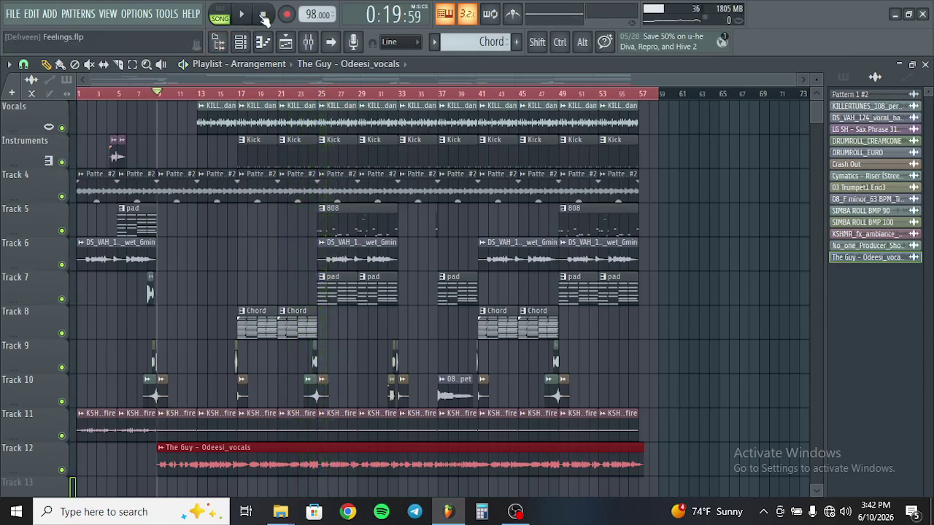
# - Solo Track 1 and play its Pattern 2 clips from bar 9
pyautogui.scroll(1, 252, 291)
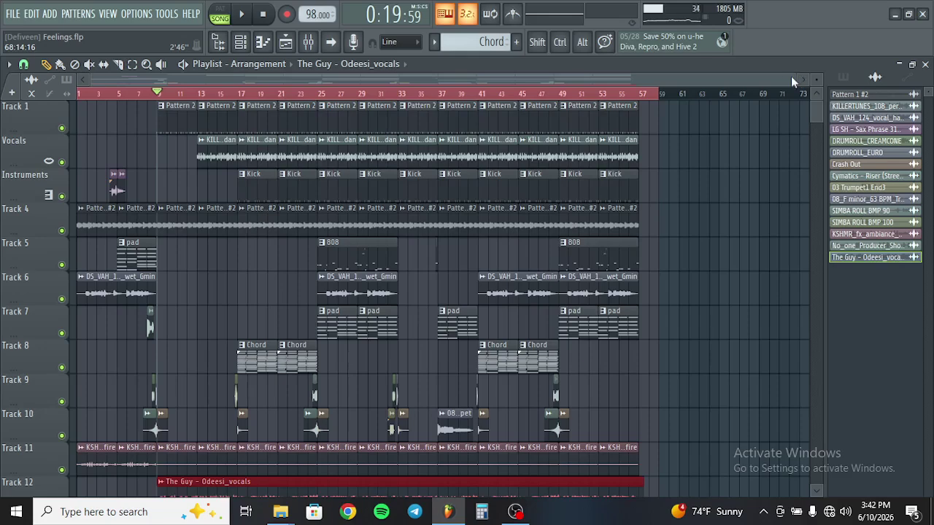
pyautogui.moveTo(791, 77); pyautogui.dragTo(440, 129)
pyautogui.click(289, 124)
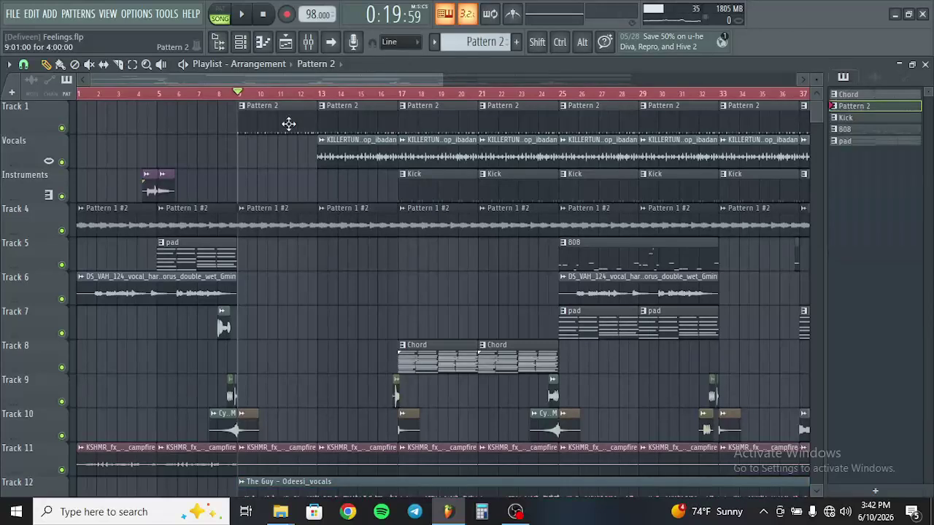
pyautogui.rightClick(62, 130)
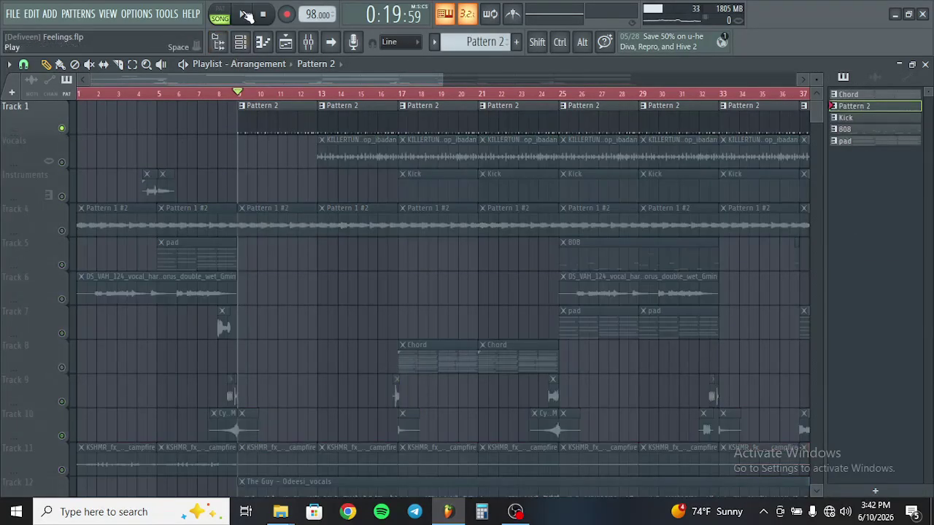
pyautogui.click(247, 14)
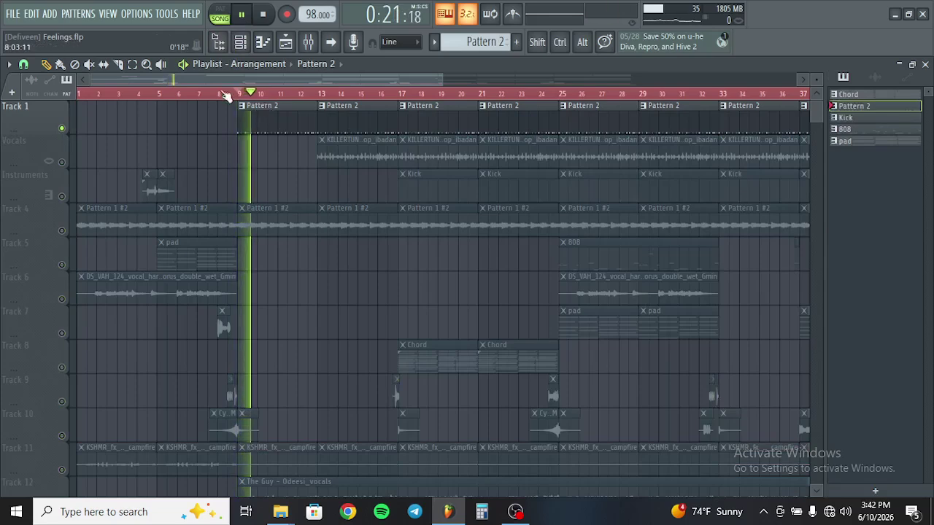
# - Show the Channel rack for Pattern 2 and inspect the sampler settings of the KILLERTUNES_percussion_light channel
pyautogui.click(240, 42)
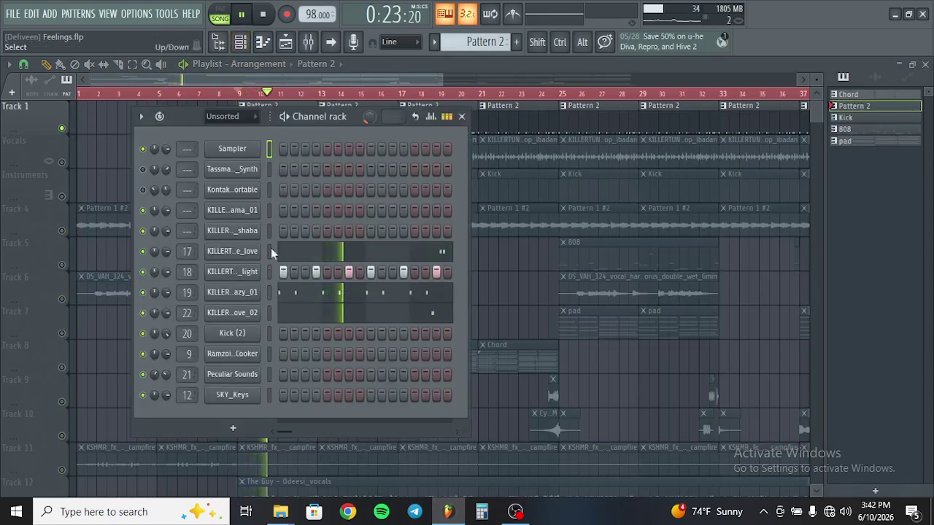
pyautogui.moveTo(327, 124); pyautogui.dragTo(384, 120)
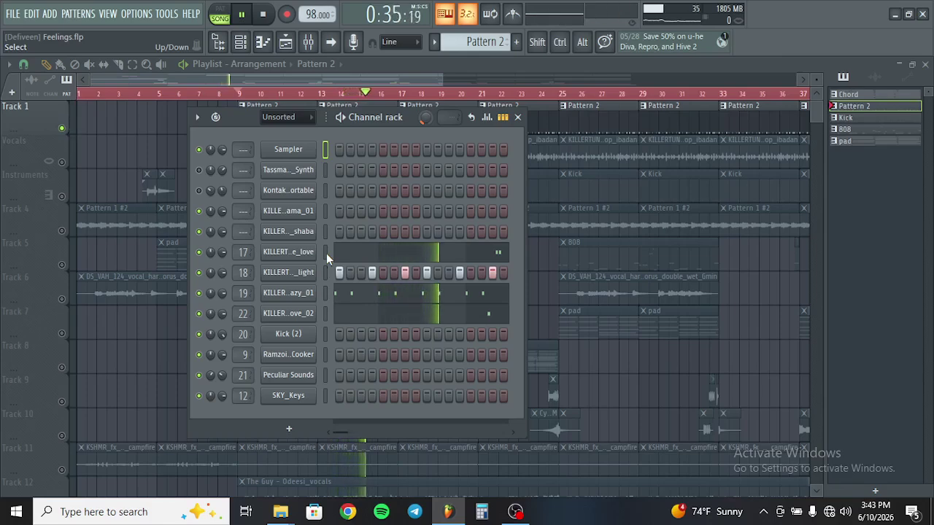
pyautogui.click(289, 276)
pyautogui.moveTo(276, 210); pyautogui.dragTo(350, 181)
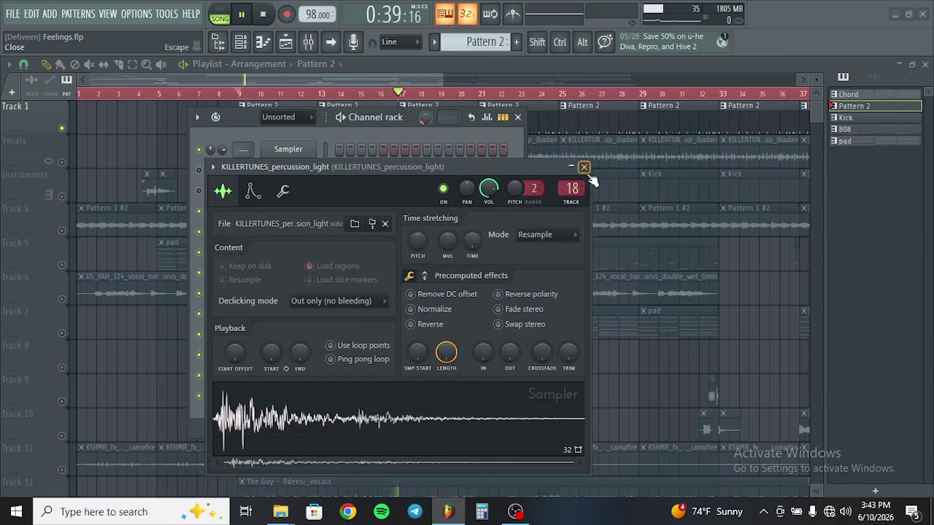
pyautogui.click(586, 170)
pyautogui.moveTo(370, 119); pyautogui.dragTo(335, 132)
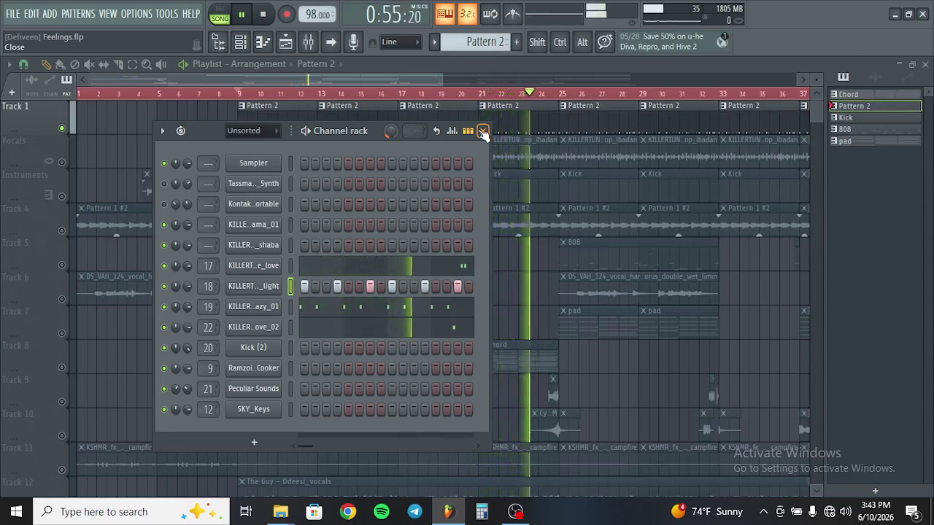
# - Inspect the sampler settings of the Kick (2) channel and close its window
pyautogui.click(266, 351)
pyautogui.moveTo(167, 123); pyautogui.dragTo(279, 113)
pyautogui.moveTo(478, 121); pyautogui.dragTo(444, 130)
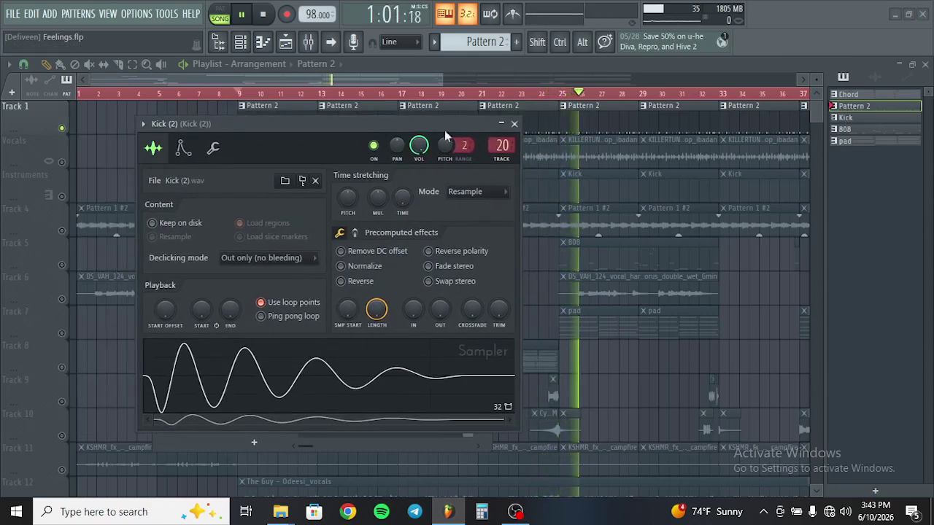
pyautogui.click(514, 124)
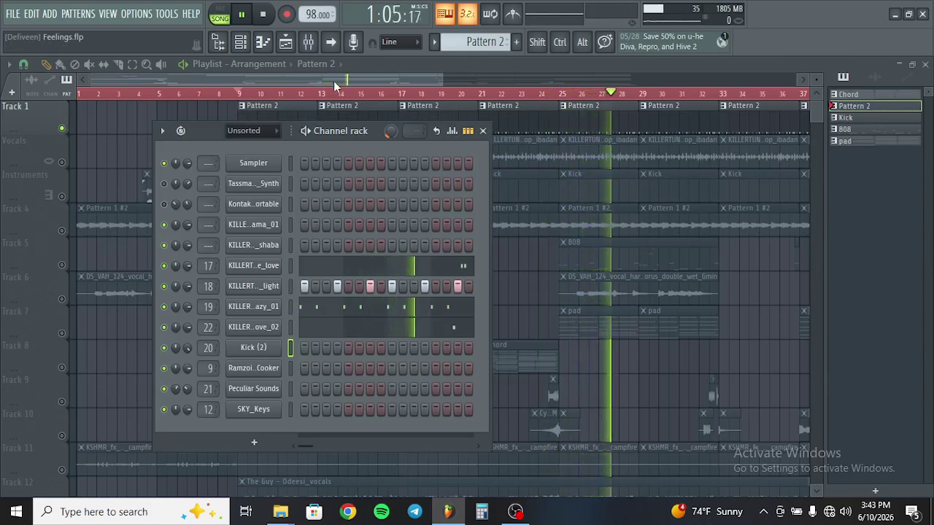
# - Check the KILLERTUNES percussion tracks in the mixer, close the mixer and Channel rack, and stop playback
pyautogui.click(307, 41)
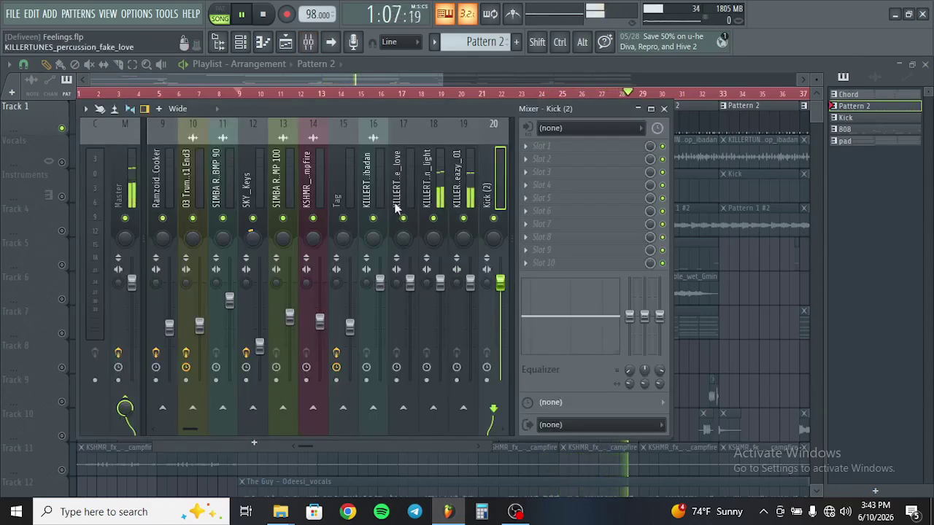
pyautogui.click(433, 173)
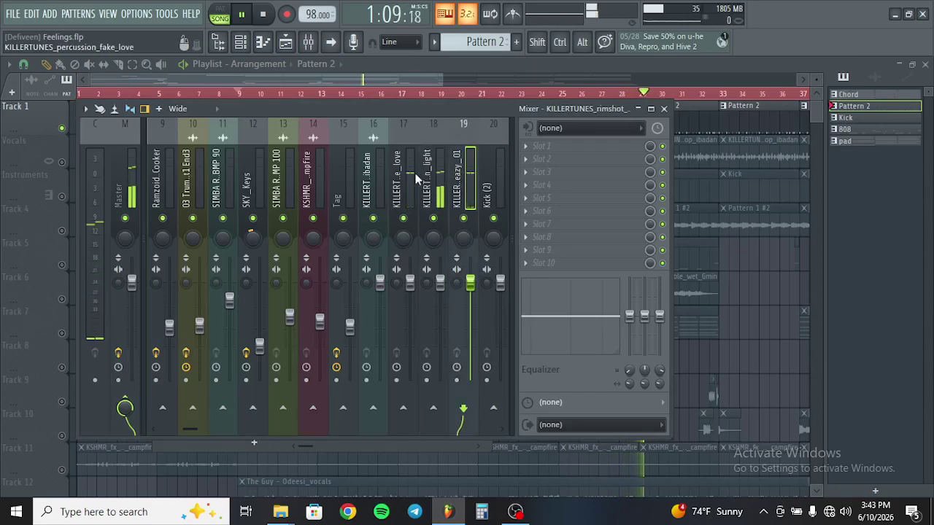
pyautogui.click(394, 190)
pyautogui.click(373, 182)
pyautogui.click(398, 183)
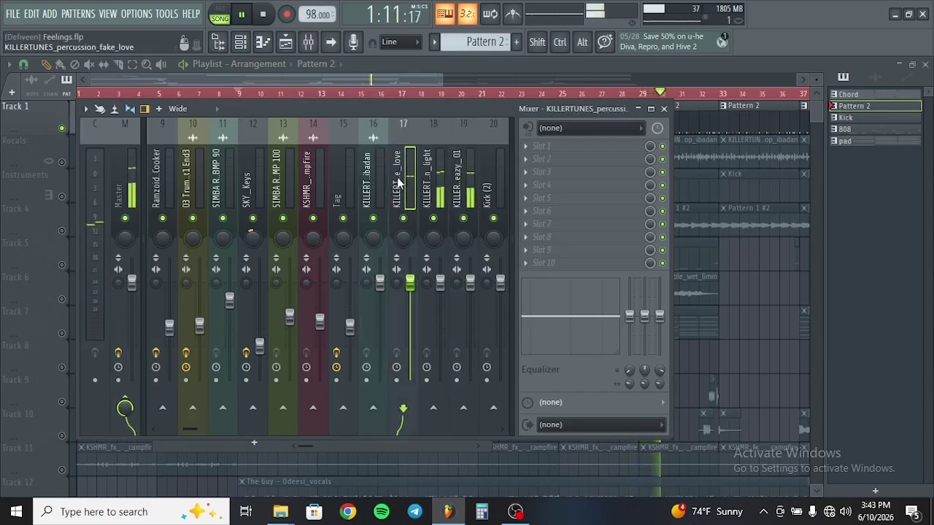
pyautogui.click(434, 183)
pyautogui.click(457, 182)
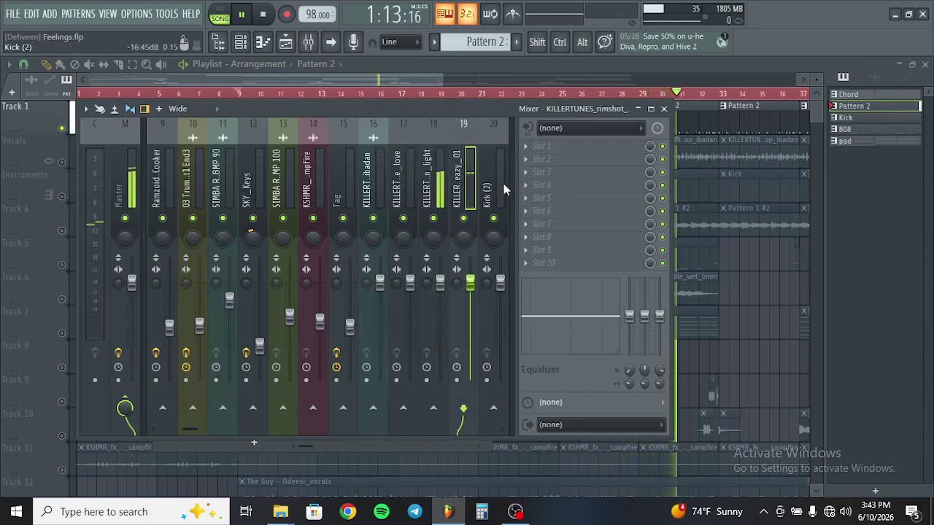
pyautogui.click(663, 108)
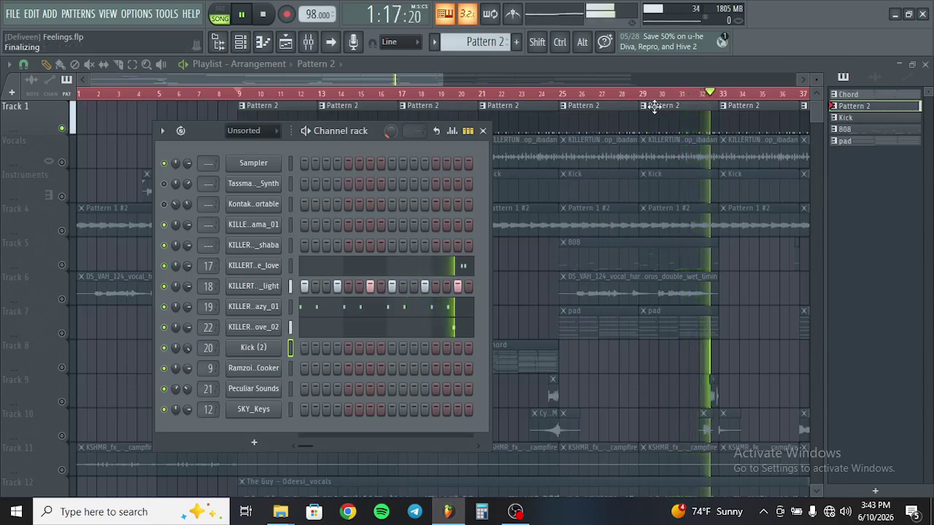
pyautogui.click(483, 130)
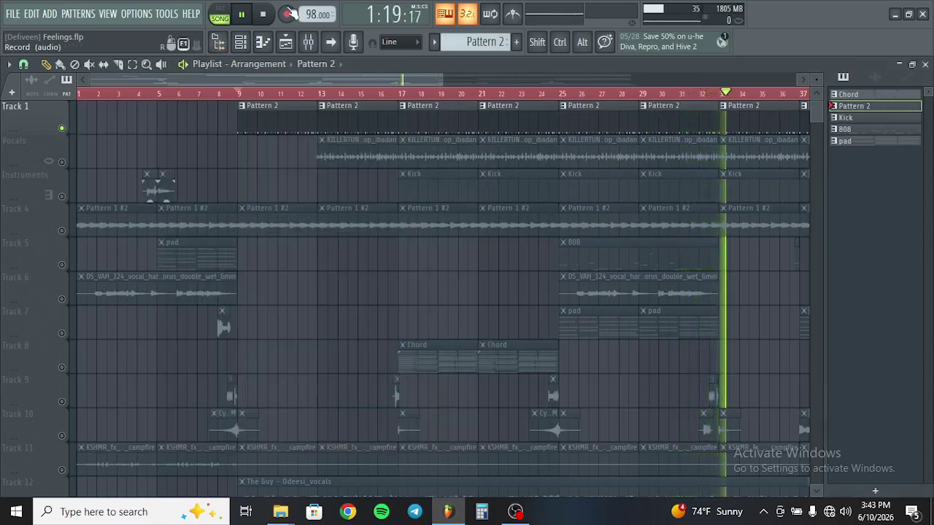
pyautogui.click(266, 15)
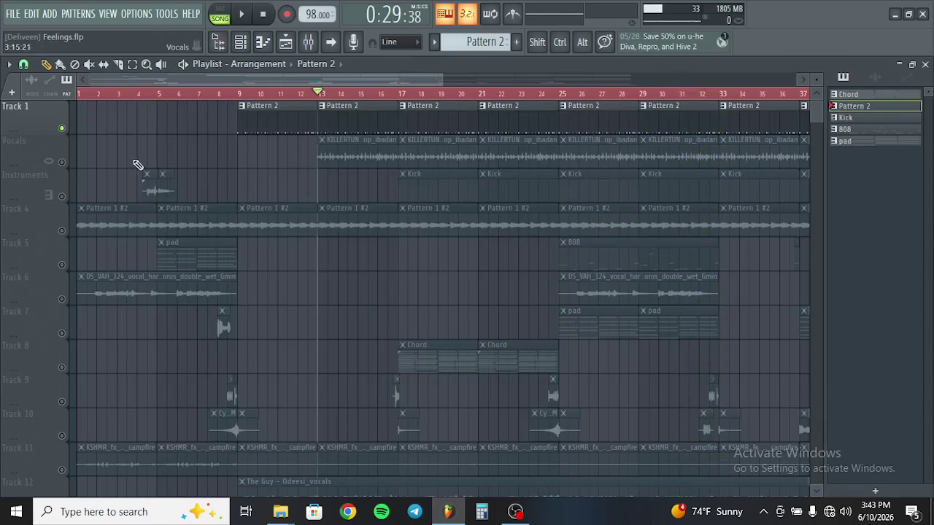
# - Solo the Vocals track and play its KILLERTUNES loop on its own from bar 13
pyautogui.click(63, 163)
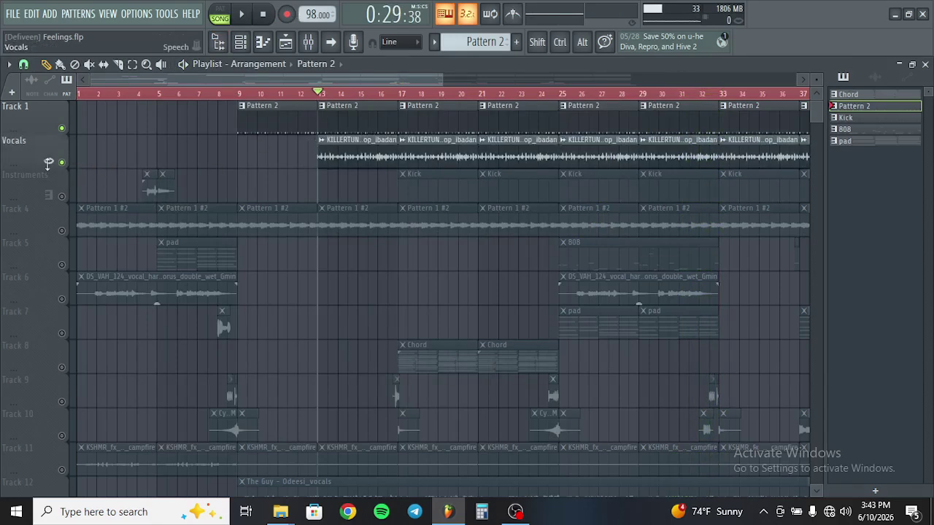
pyautogui.rightClick(63, 165)
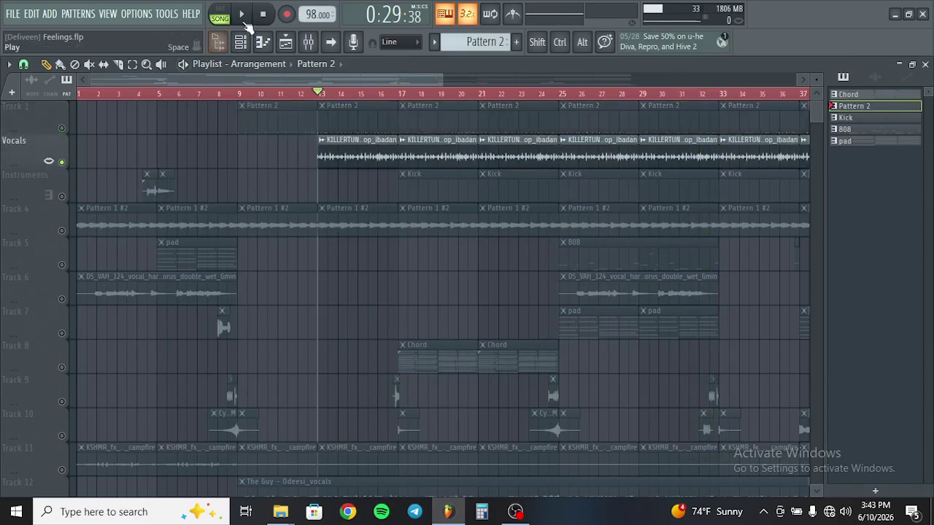
pyautogui.click(245, 19)
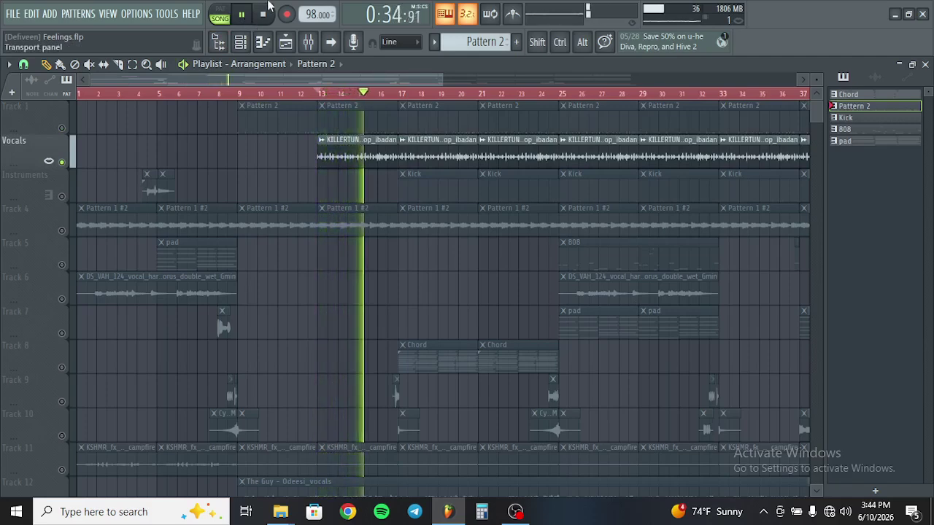
pyautogui.click(262, 14)
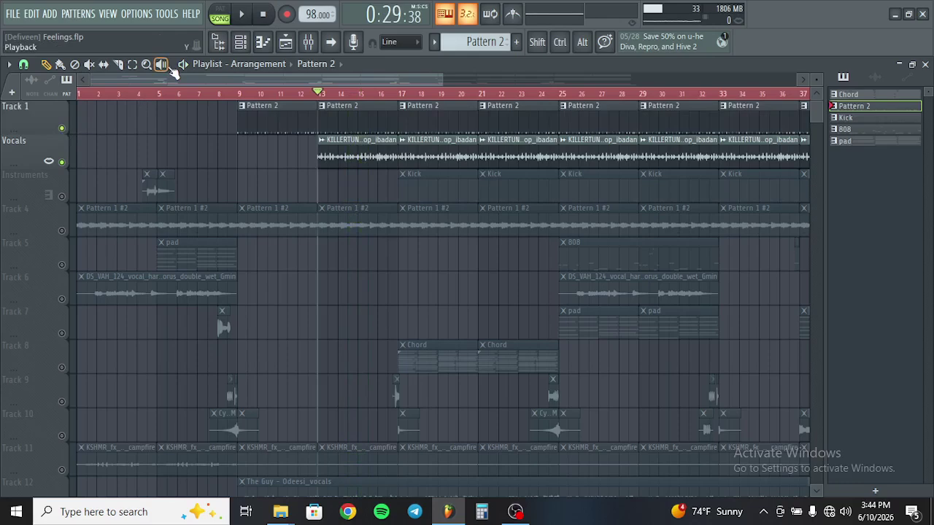
# - Play Track 1 and the Vocals track together from bar 13 to about bar 25
pyautogui.press('space')
pyautogui.scroll(-3, 174, 73)
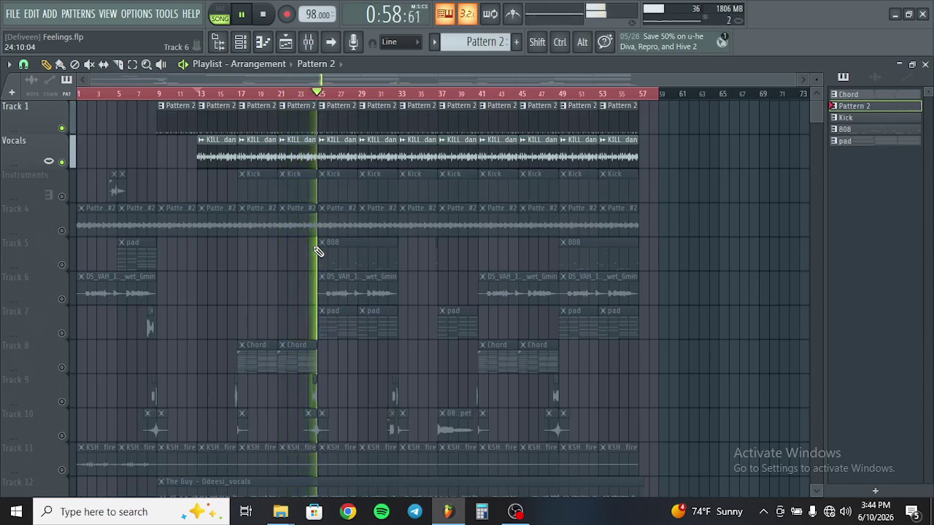
pyautogui.press('space')
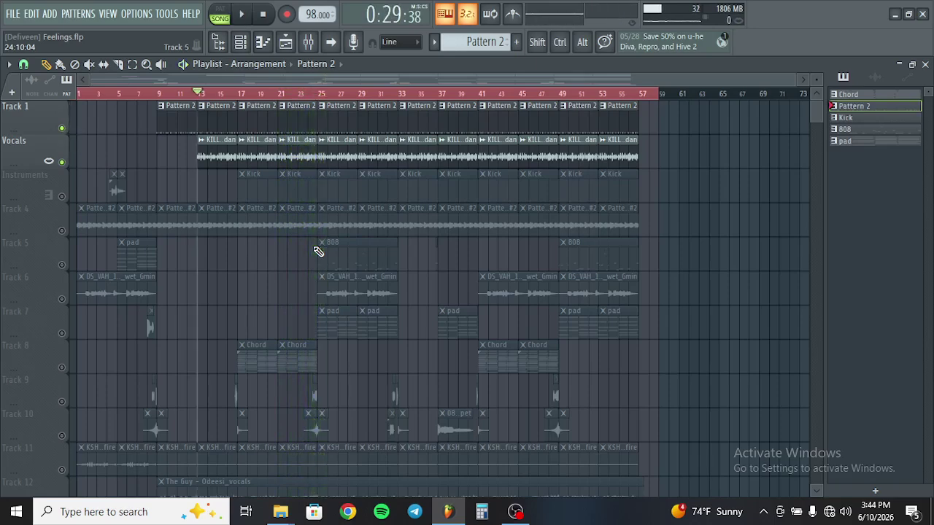
# - Unmute the Instruments track and play its Kick clips from bar 17 together with Track 1 and Vocals
pyautogui.click(63, 195)
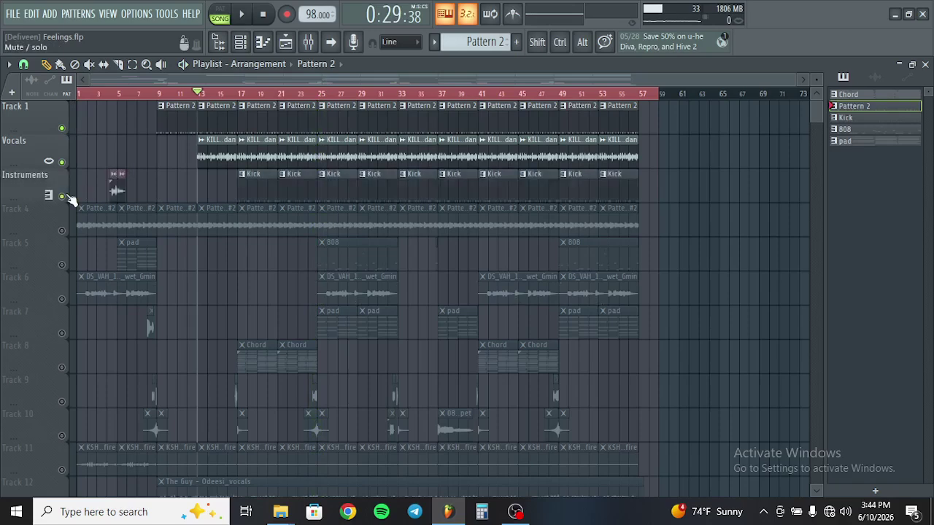
pyautogui.click(239, 94)
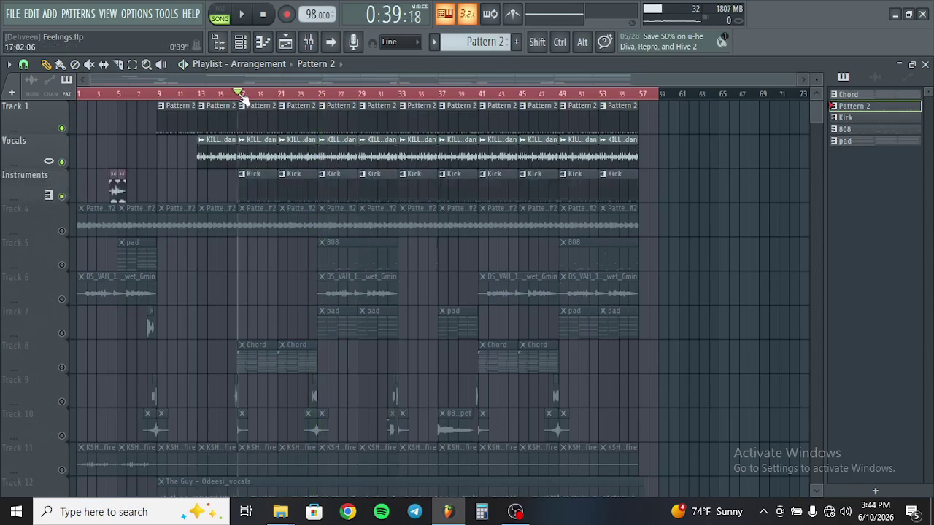
pyautogui.press('space')
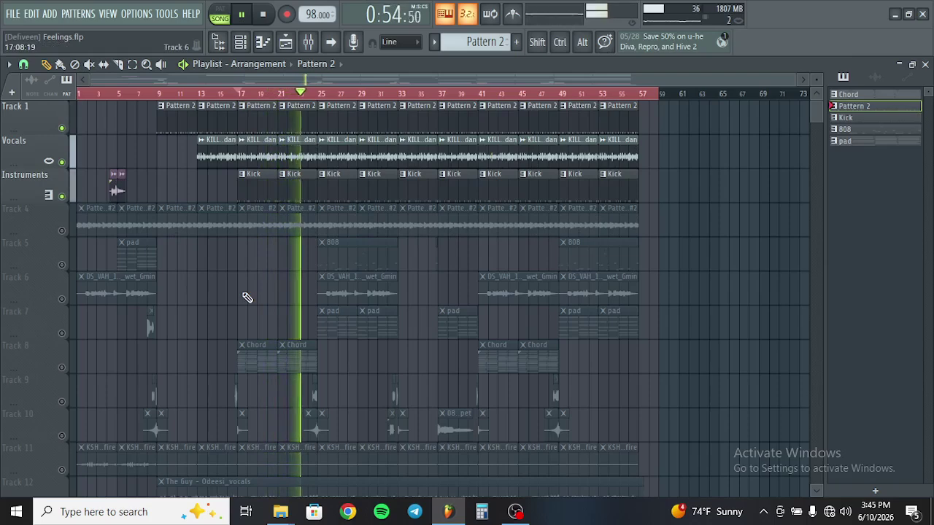
pyautogui.press('space')
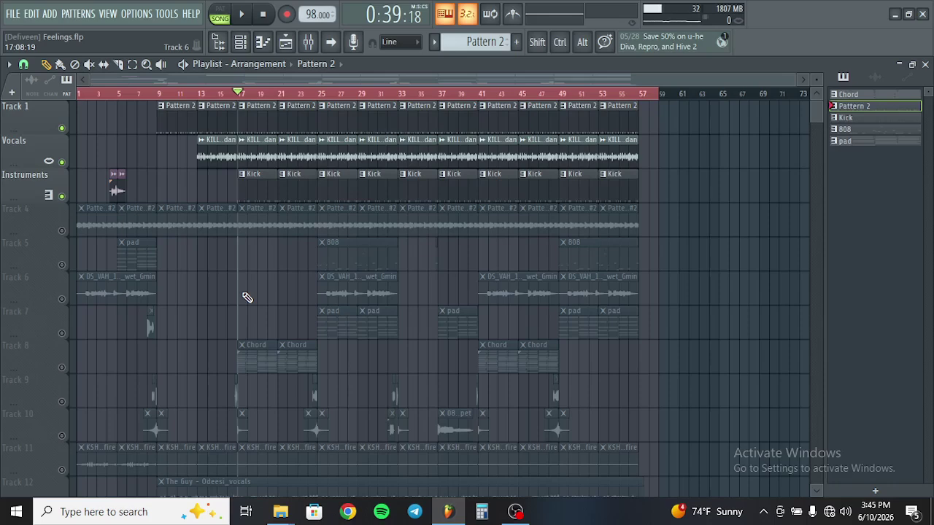
pyautogui.press('space')
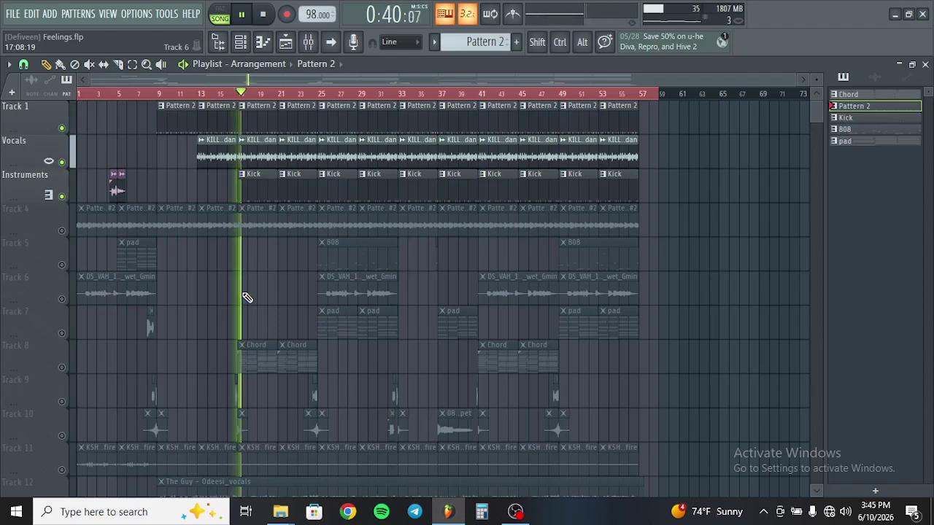
pyautogui.press('space')
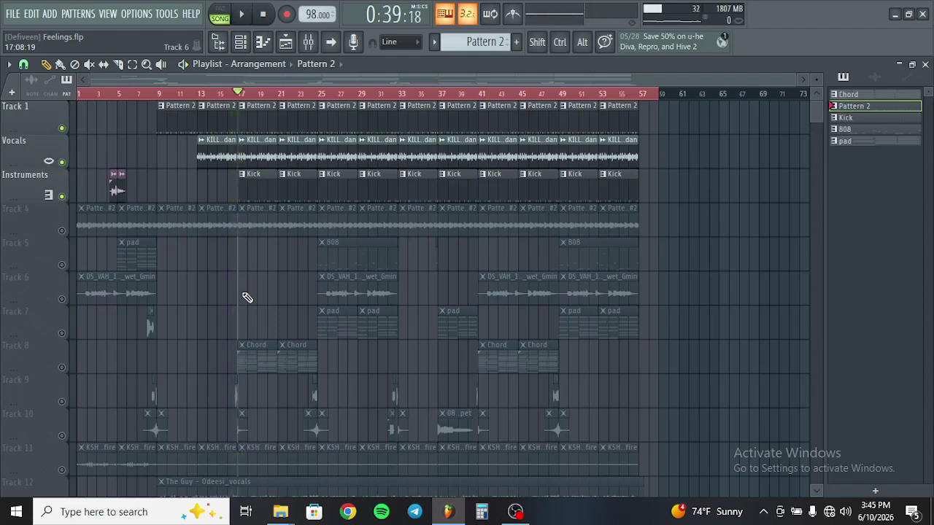
# - Solo Track 8 and play its Chord clips on their own from bar 17
pyautogui.click(62, 368)
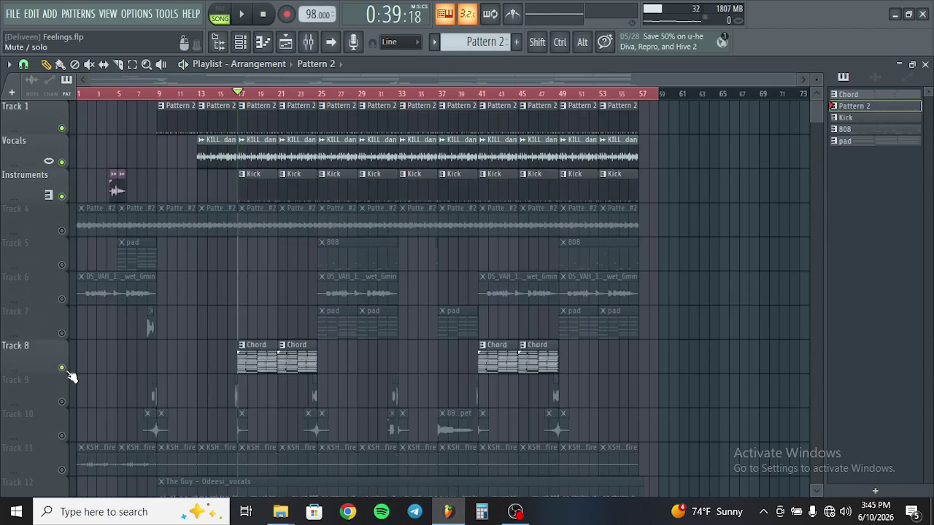
pyautogui.rightClick(63, 368)
pyautogui.press('space')
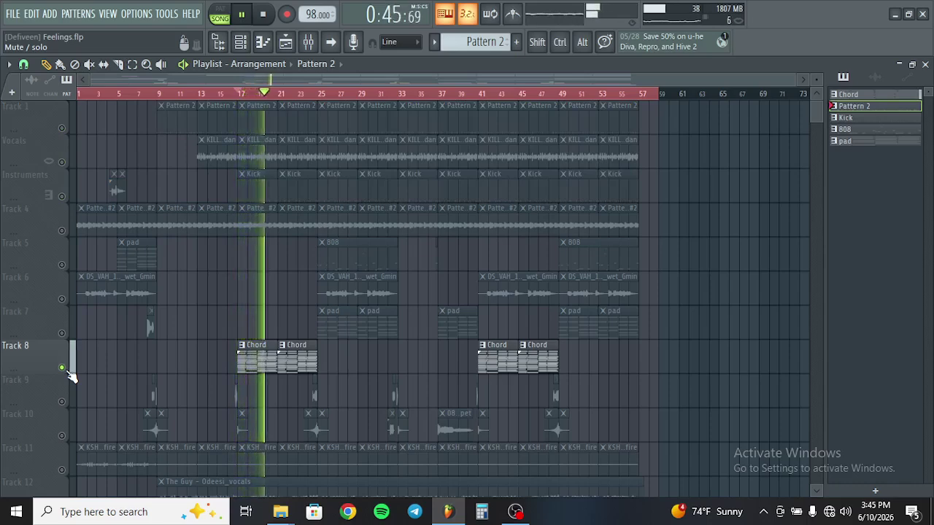
# - Select the Chord pattern, stop playback, and inspect its SKY_Keys instrument from the Channel rack before closing the plugin
pyautogui.click(259, 354)
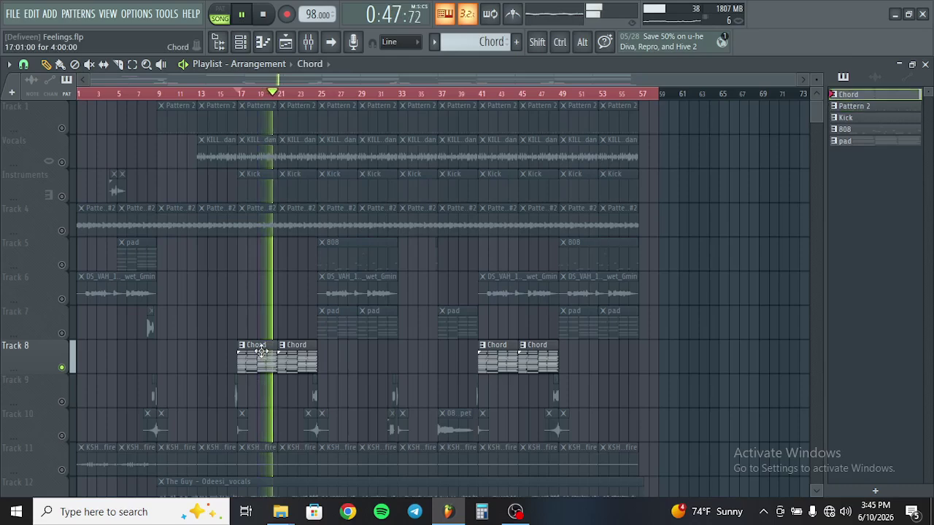
pyautogui.click(241, 42)
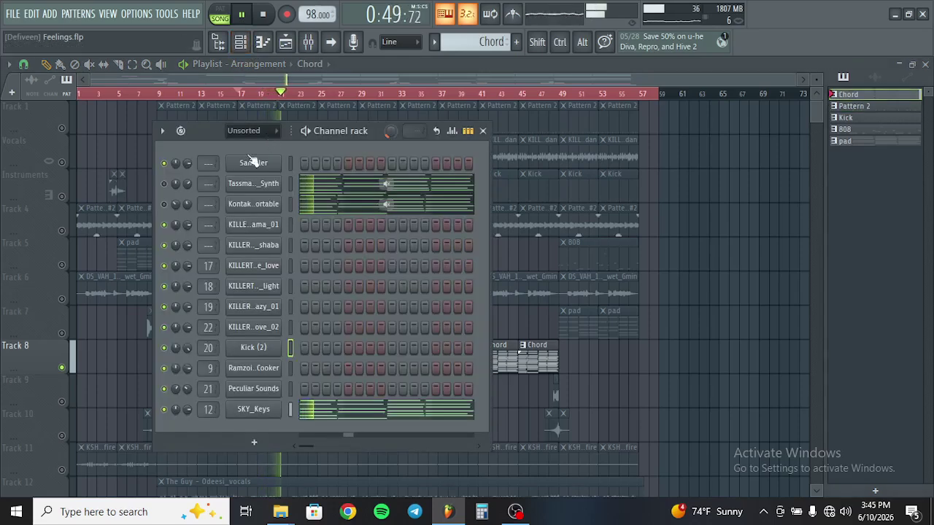
pyautogui.press('space')
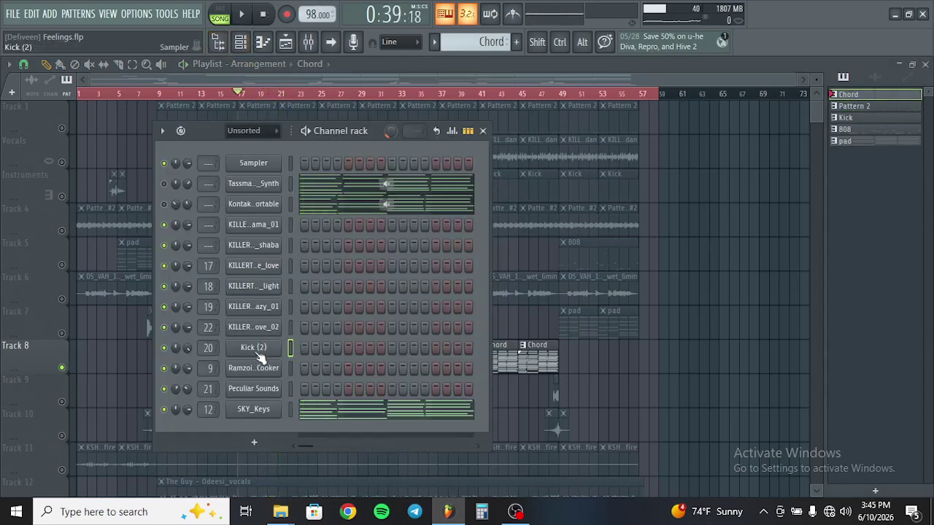
pyautogui.click(250, 410)
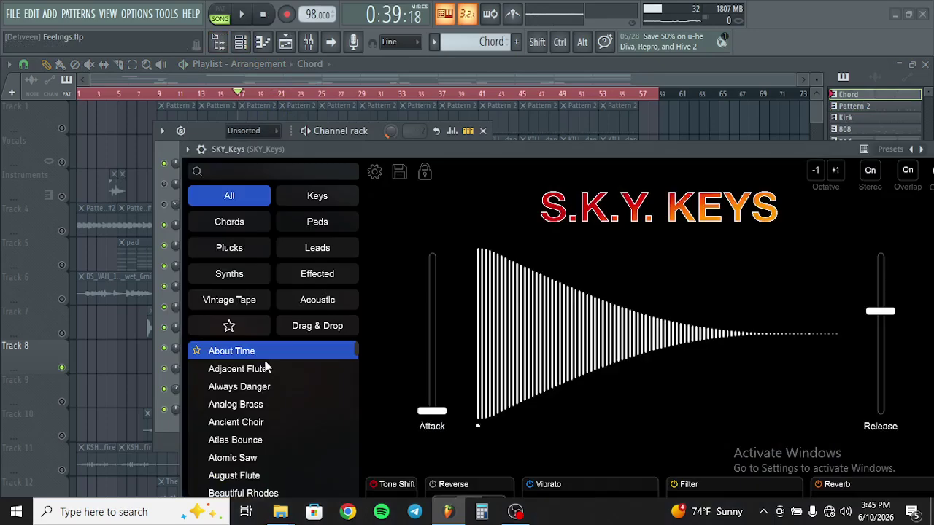
pyautogui.moveTo(567, 153); pyautogui.dragTo(505, 104)
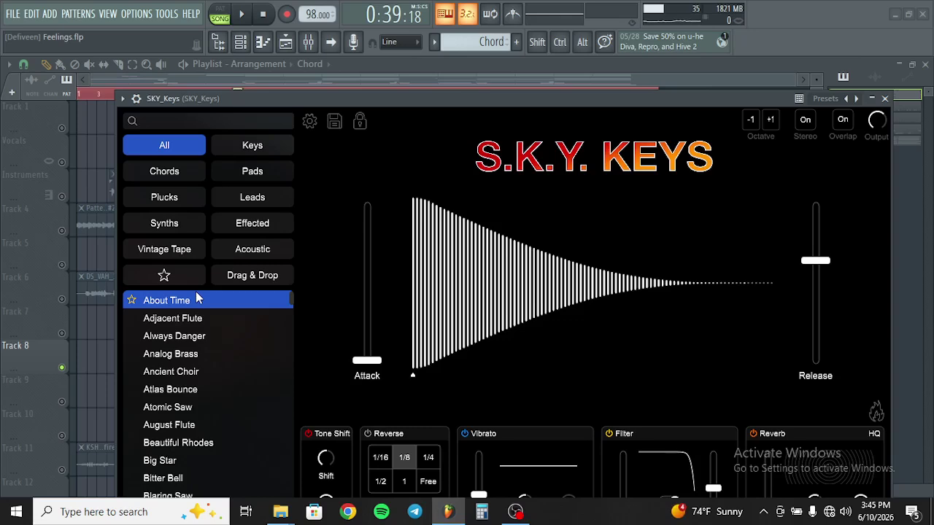
pyautogui.click(885, 98)
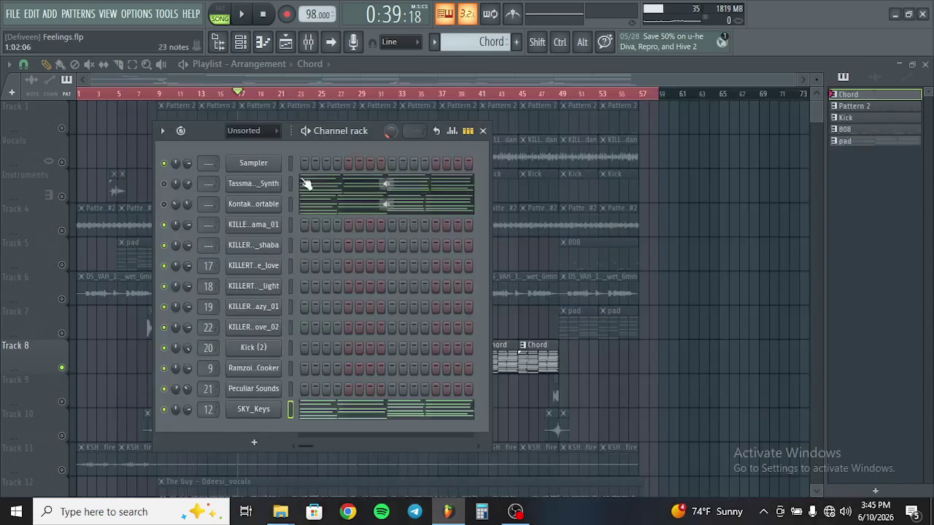
# - Play the Chord clips while examining the SKY_Keys notes in the piano roll, and return to the playlist
pyautogui.click(243, 14)
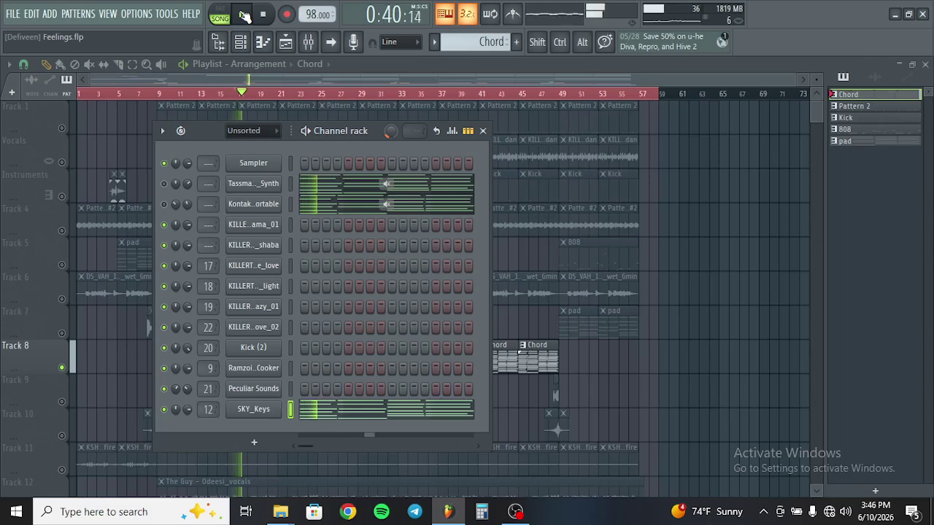
pyautogui.click(323, 410)
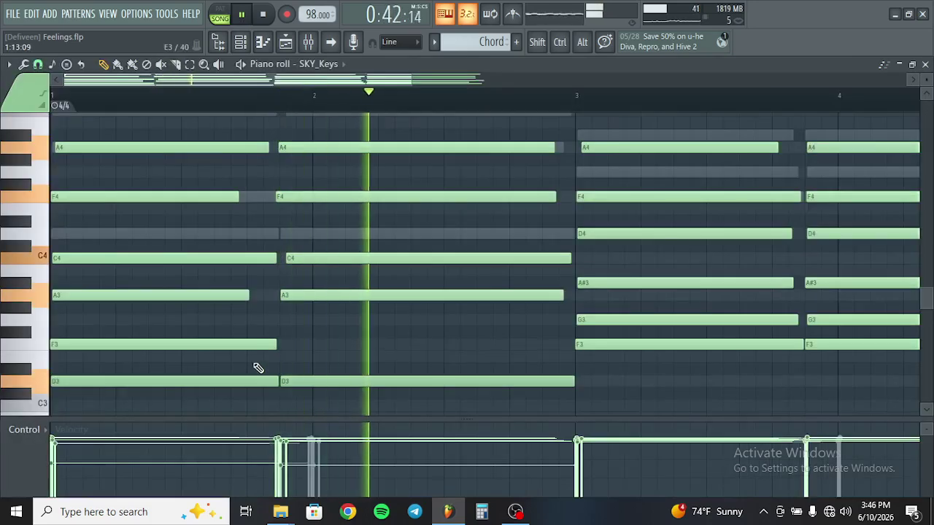
pyautogui.scroll(-3, 663, 264)
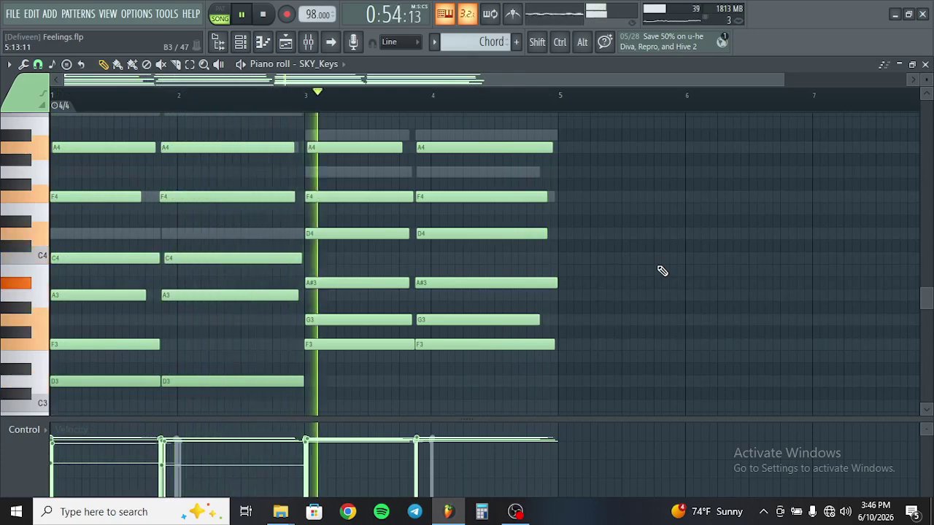
pyautogui.press('F7')
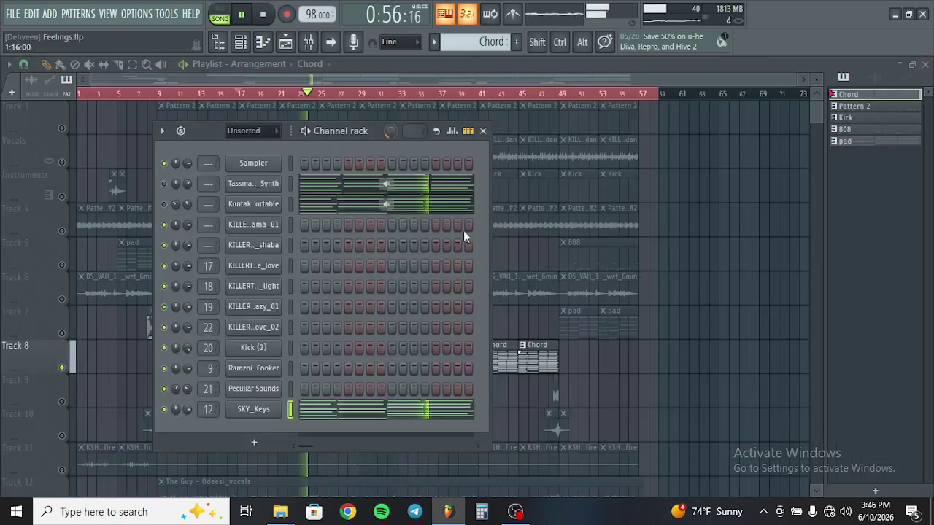
pyautogui.press('F6')
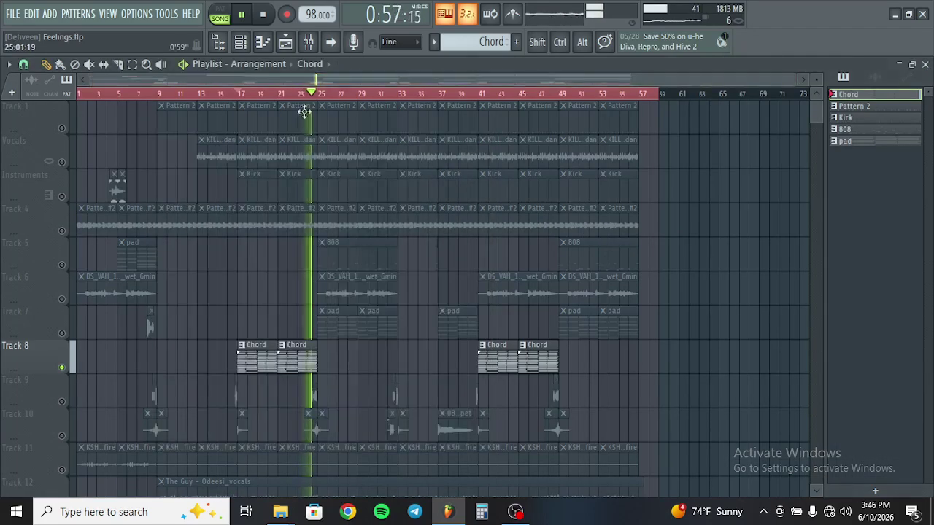
# - Unmute Track 1, Vocals and Instruments and play them together with Track 8's chords from bar 17
pyautogui.click(241, 93)
pyautogui.click(61, 129)
pyautogui.click(61, 162)
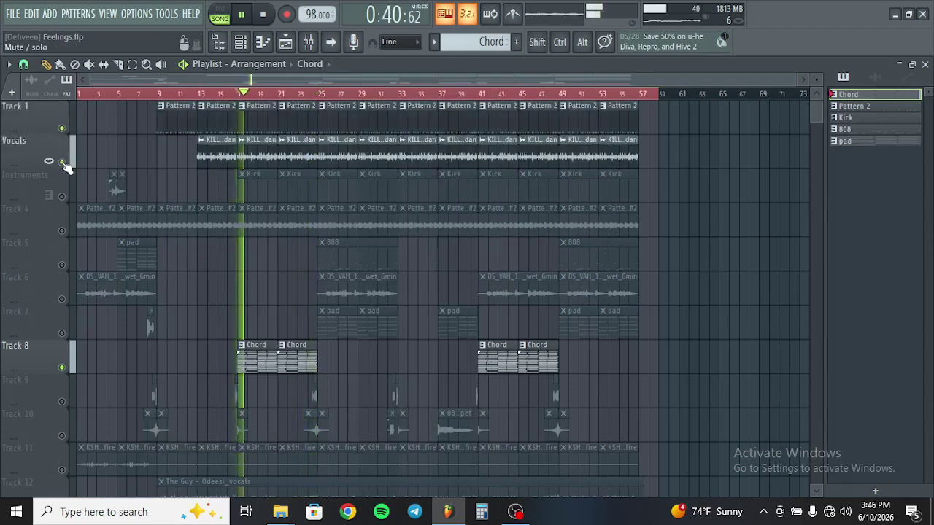
pyautogui.click(62, 195)
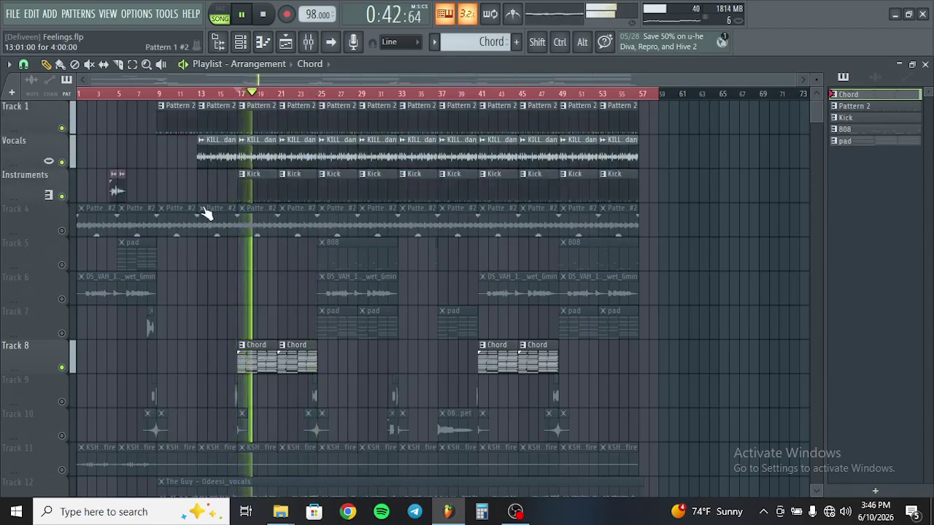
pyautogui.scroll(-1, 189, 320)
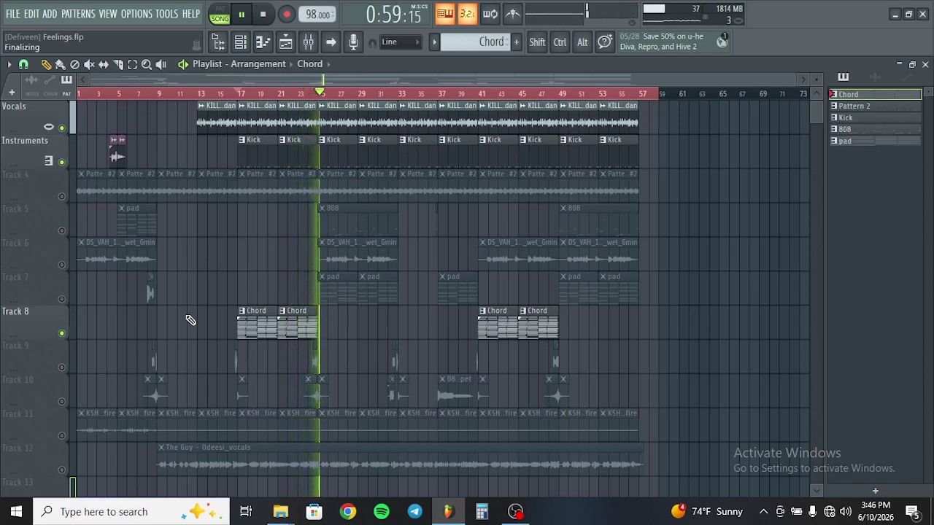
pyautogui.press('space')
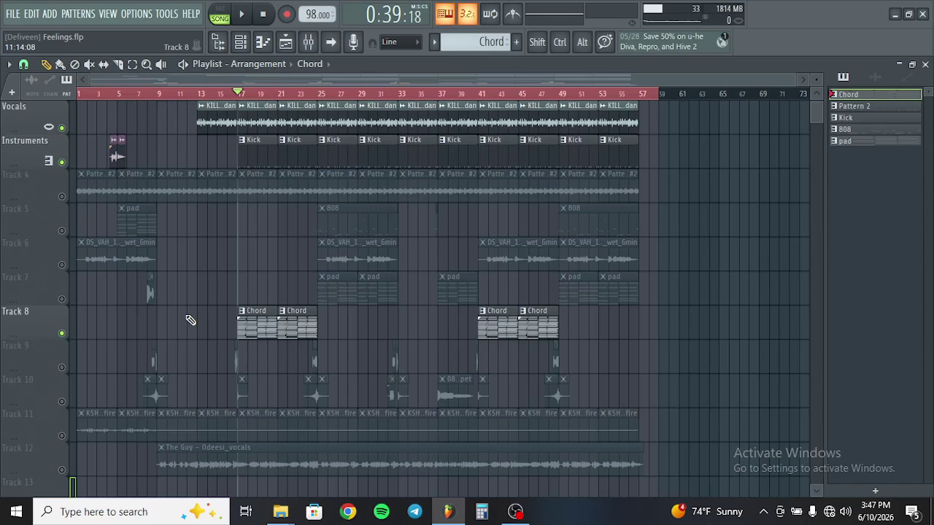
pyautogui.press('space')
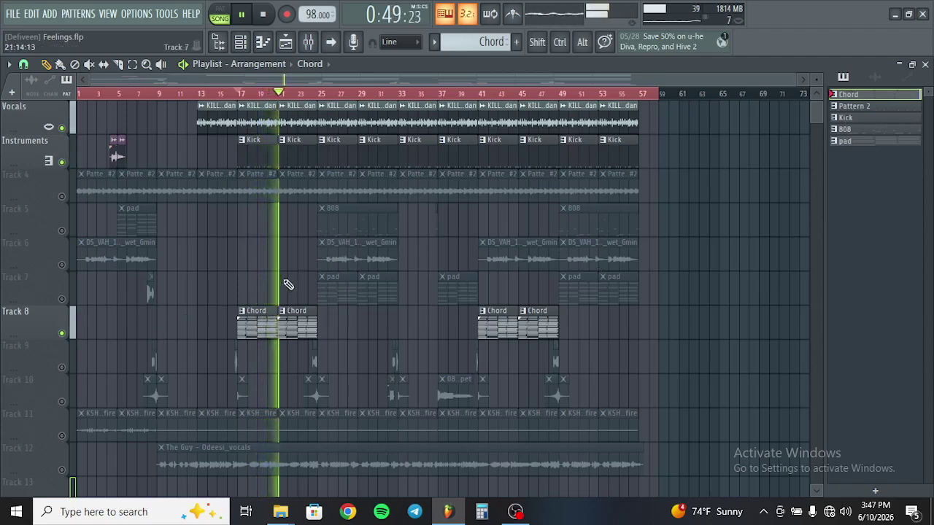
pyautogui.click(263, 13)
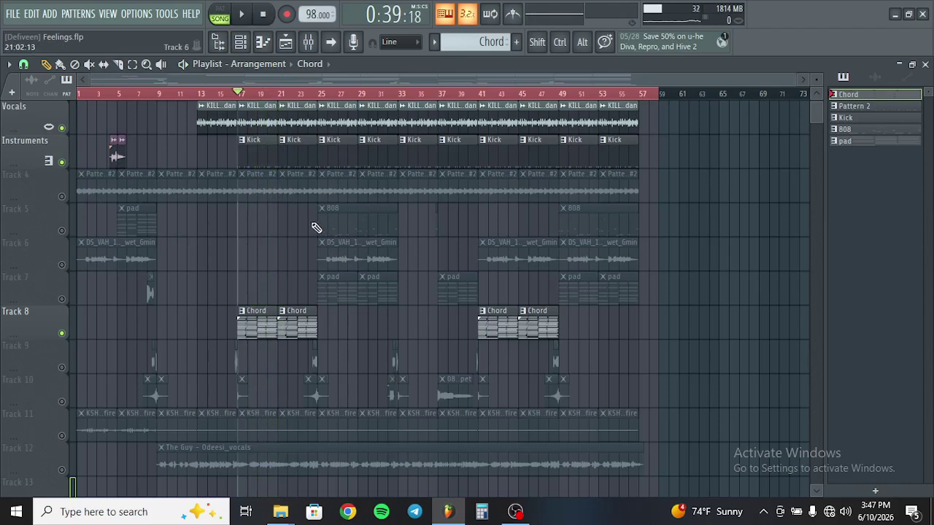
# - Unmute Track 4 and play it from bar 17 together with Track 1, Vocals, Instruments and Track 8
pyautogui.scroll(1, 302, 275)
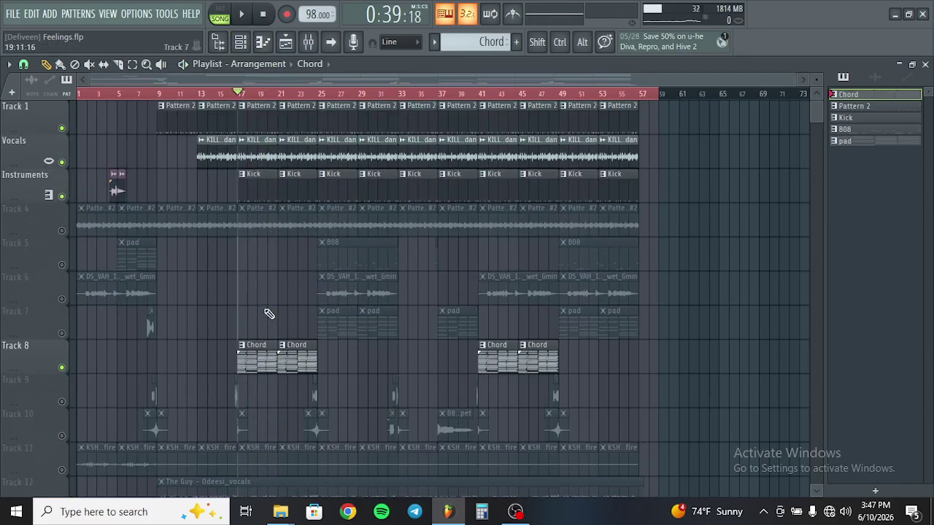
pyautogui.click(61, 230)
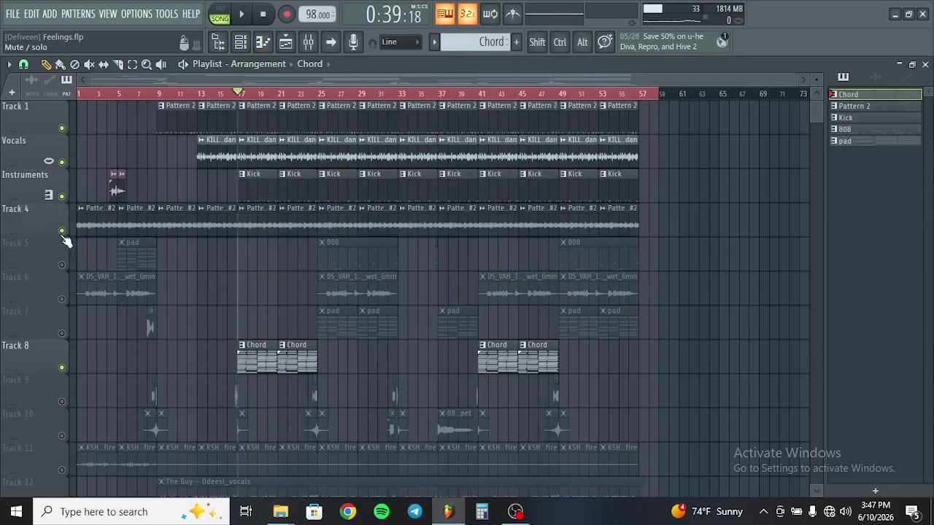
pyautogui.press('space')
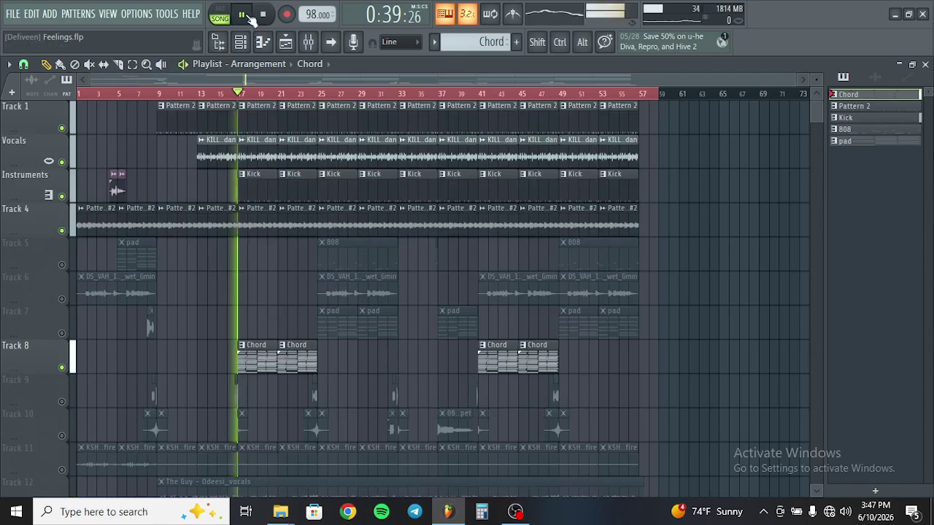
# - Mute Track 8, solo Track 4 to hear its Pattern 1 #2 clips alone, and stop playback
pyautogui.click(61, 367)
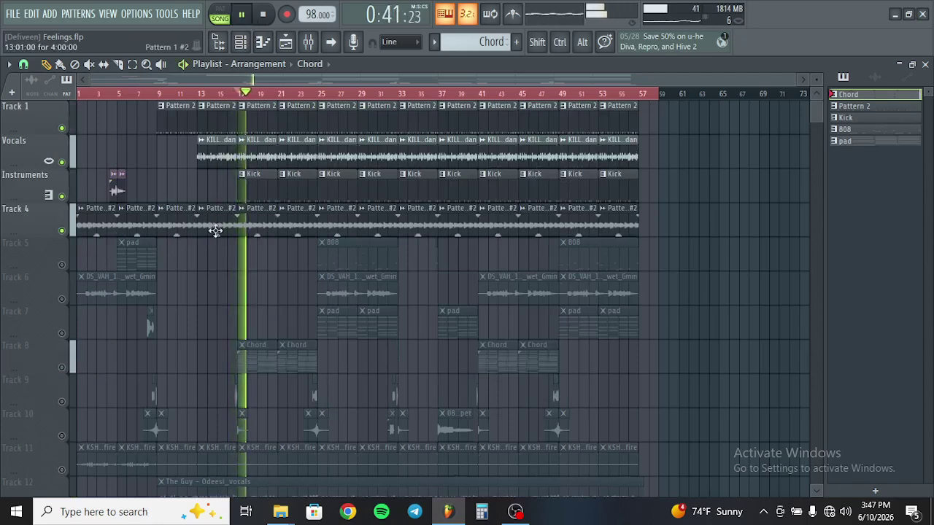
pyautogui.rightClick(62, 231)
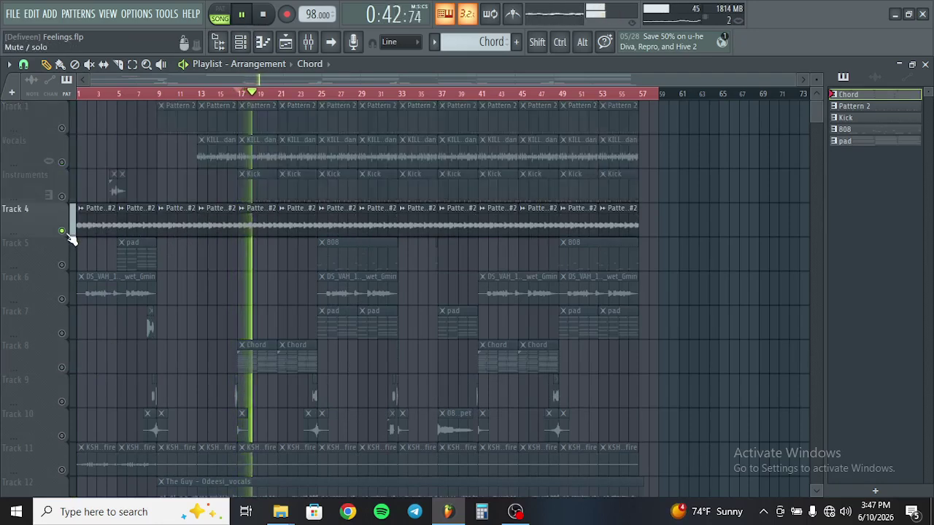
pyautogui.click(248, 221)
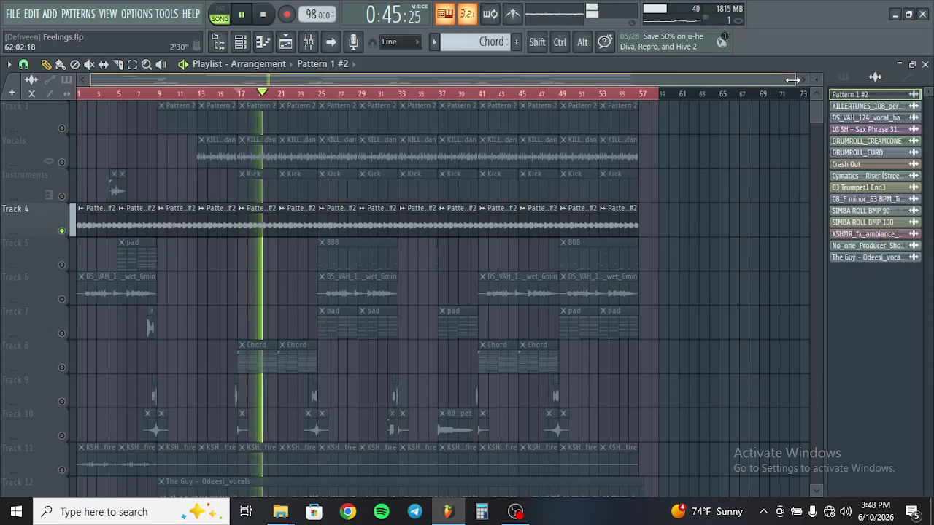
pyautogui.moveTo(795, 79); pyautogui.dragTo(541, 108)
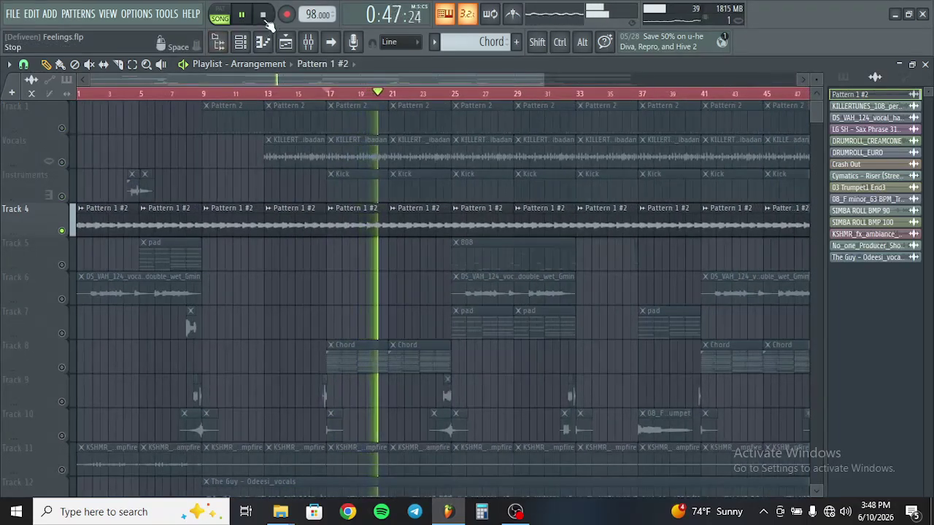
pyautogui.press('space')
# - Select the Chord pattern again and show the Unsorted channels in the Channel rack
pyautogui.click(369, 353)
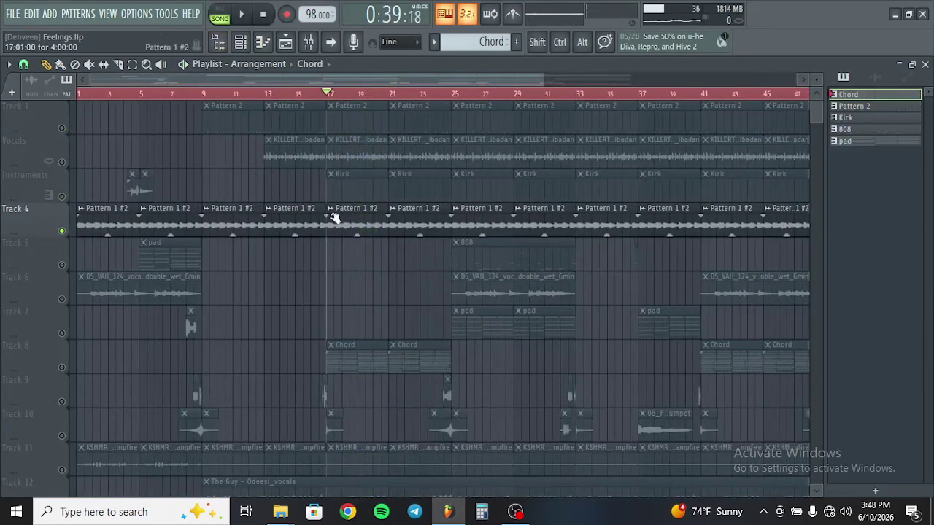
pyautogui.click(219, 42)
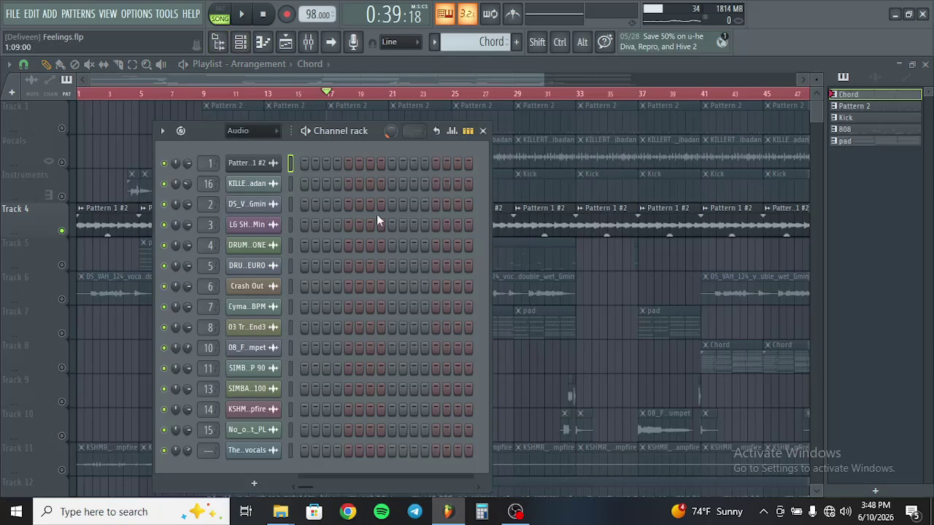
pyautogui.click(251, 131)
pyautogui.click(253, 181)
pyautogui.moveTo(332, 140); pyautogui.dragTo(386, 138)
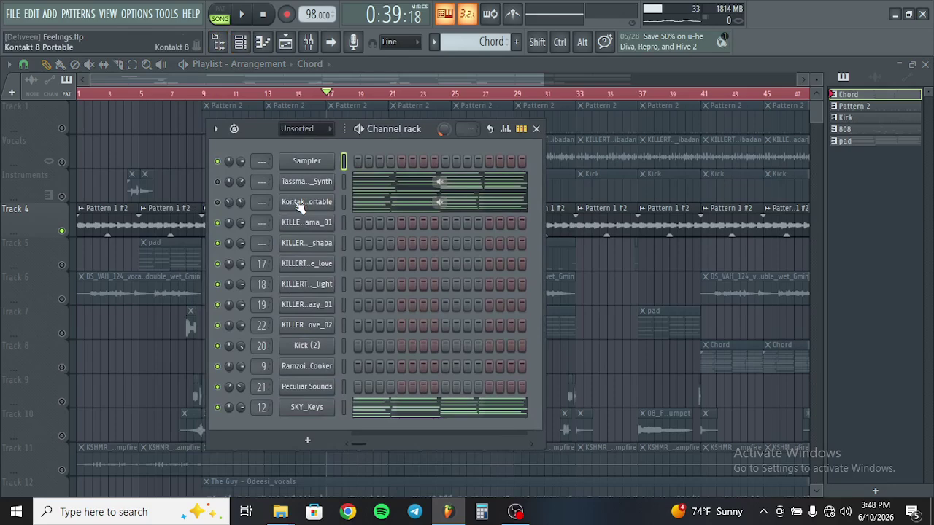
# - Unmute the Kontakt 8 Portable channel, audition the Chord pattern in pattern mode, and mute the channel again
pyautogui.click(216, 202)
pyautogui.click(219, 13)
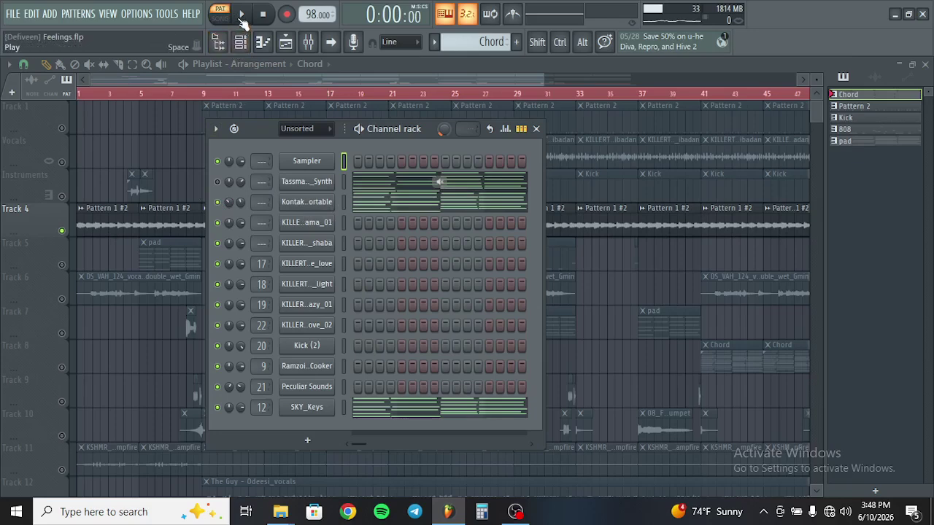
pyautogui.click(243, 17)
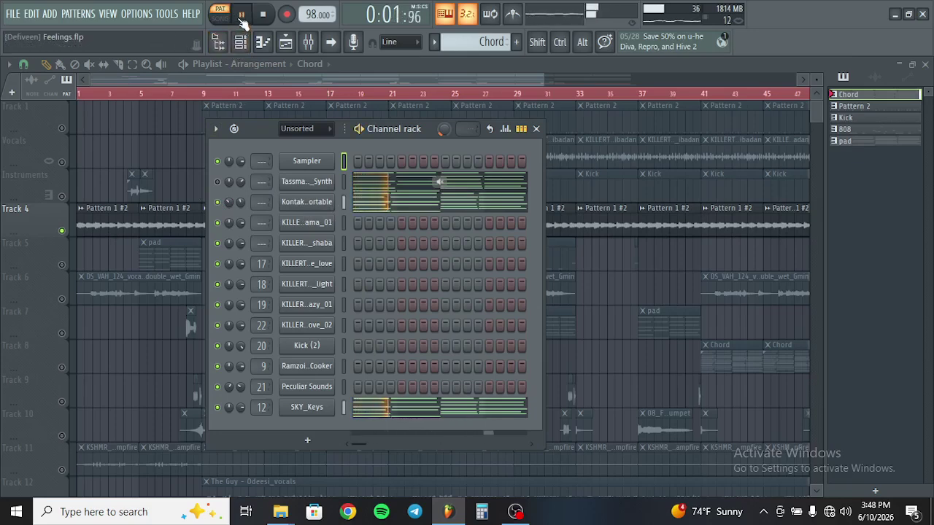
pyautogui.click(241, 16)
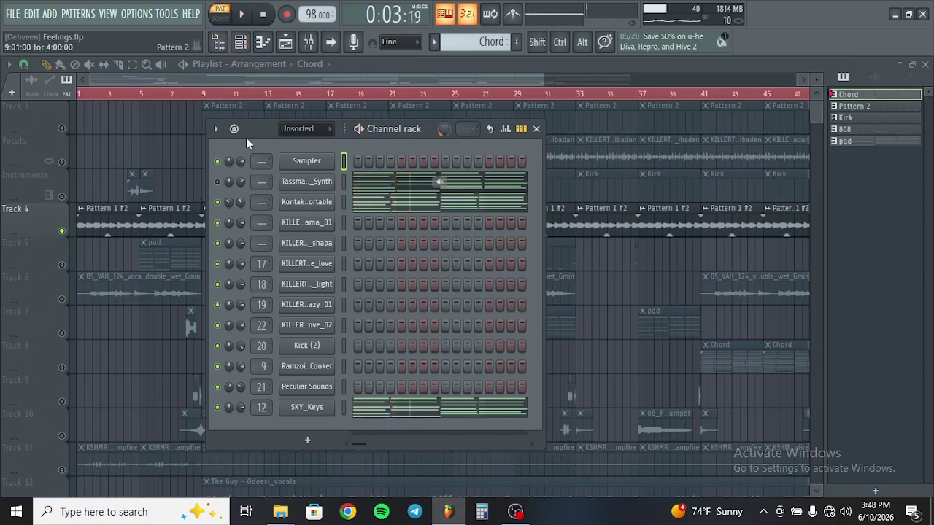
pyautogui.click(218, 202)
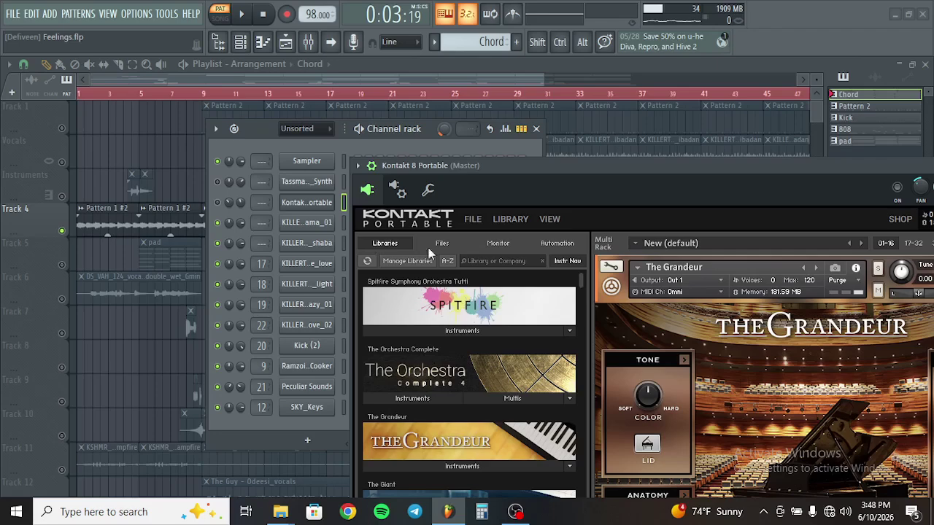
# - Move the Kontakt 8 Portable window showing The Grandeur fully into view and browse its instrument libraries
pyautogui.moveTo(624, 168); pyautogui.dragTo(436, 104)
pyautogui.moveTo(547, 122); pyautogui.dragTo(561, 100)
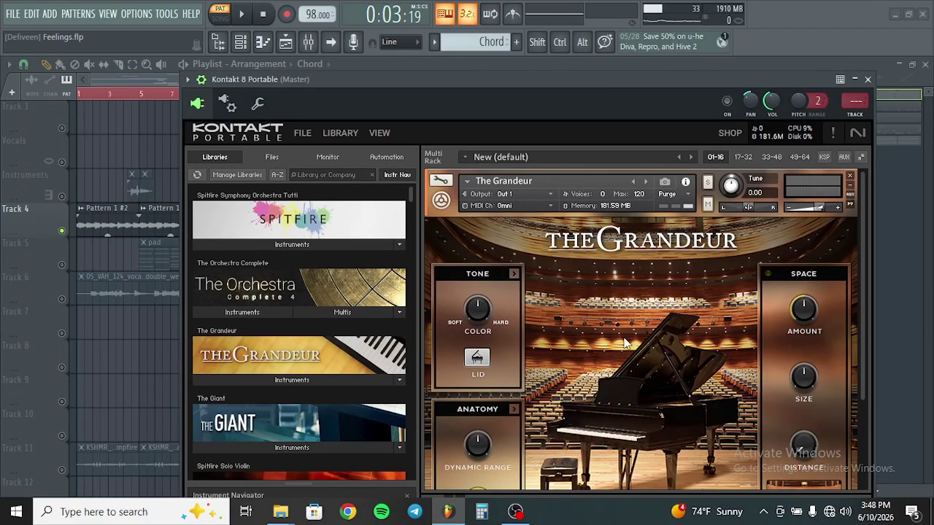
pyautogui.scroll(-4, 289, 330)
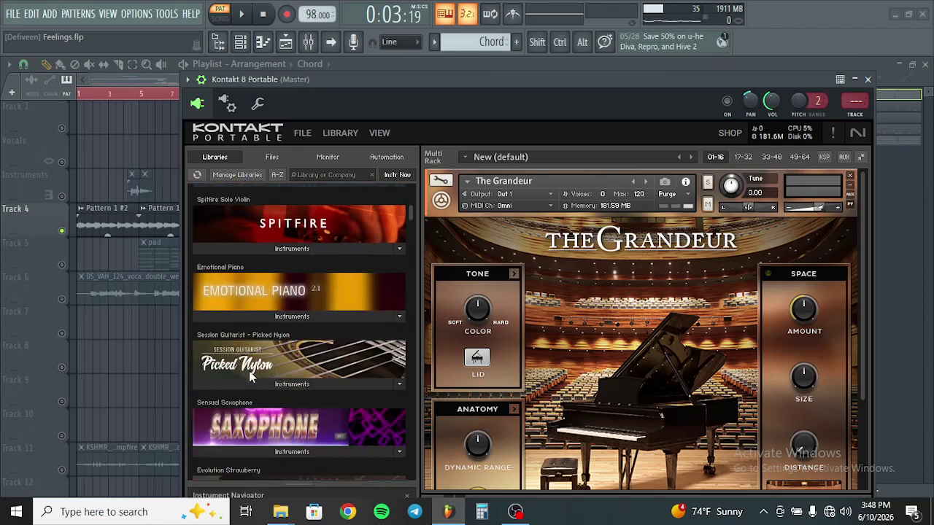
# - Browse further down the Kontakt 8 Portable instrument libraries, and close the Kontakt window and the Channel rack
pyautogui.scroll(-1, 290, 358)
pyautogui.scroll(-1, 256, 340)
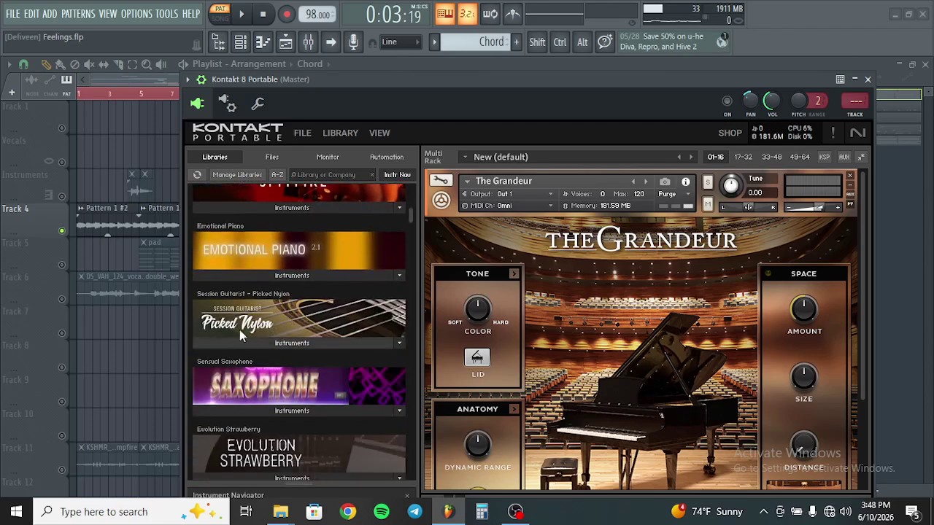
pyautogui.scroll(-1, 304, 329)
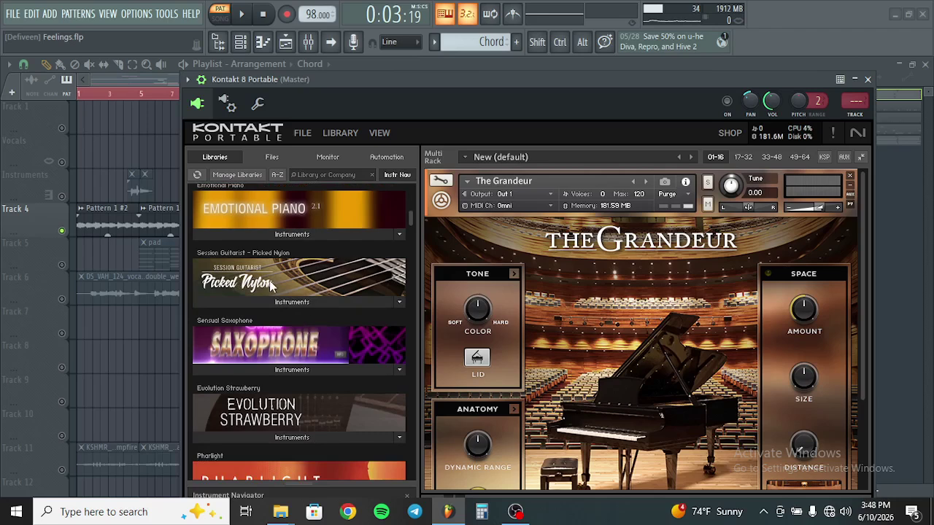
pyautogui.scroll(-5, 269, 281)
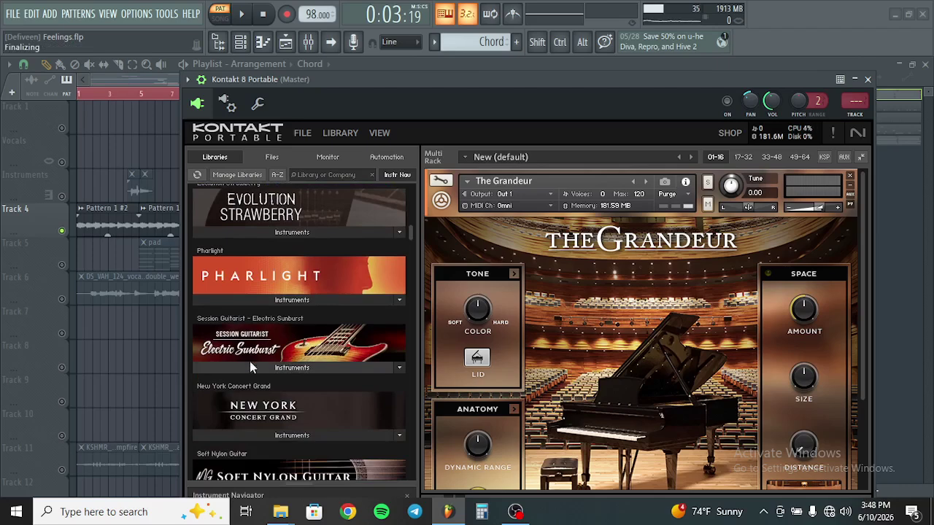
pyautogui.click(868, 80)
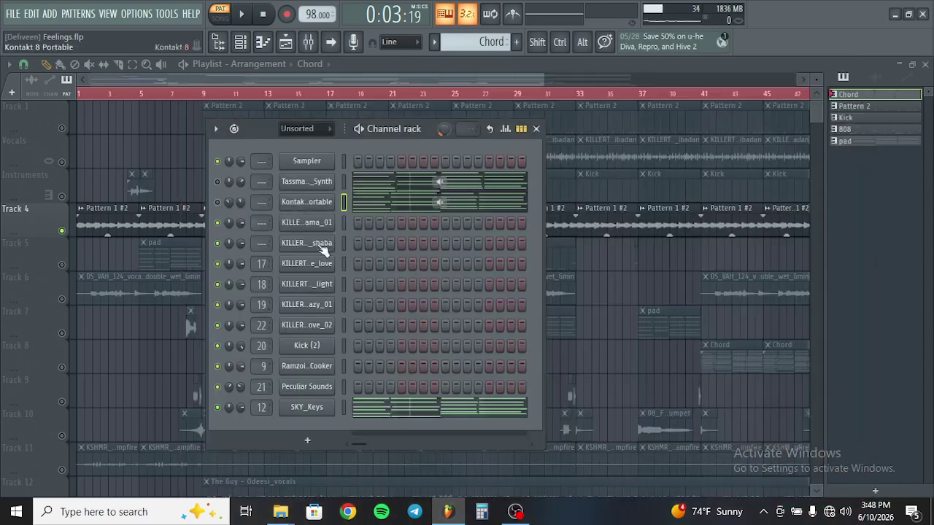
pyautogui.click(295, 115)
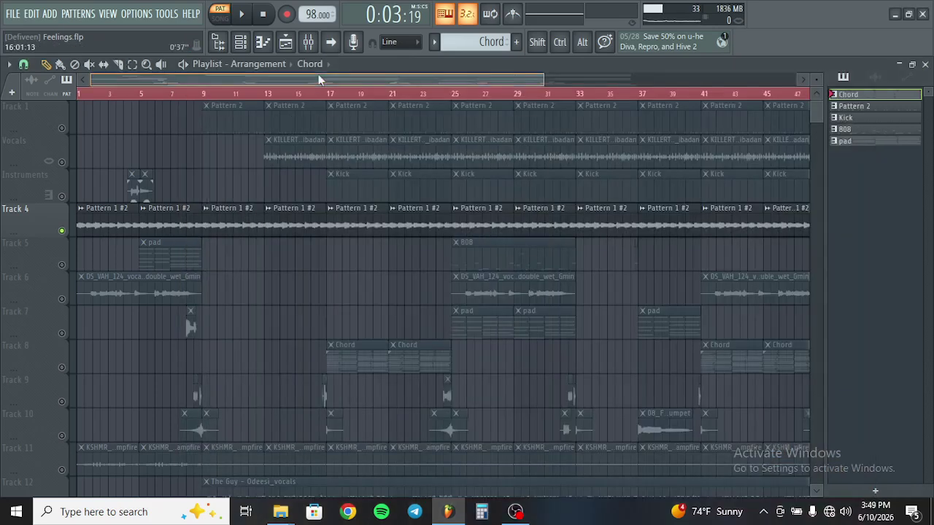
# - Play the song from bar 13 with only Track 4 audible, and stop playback
pyautogui.click(268, 95)
pyautogui.click(243, 15)
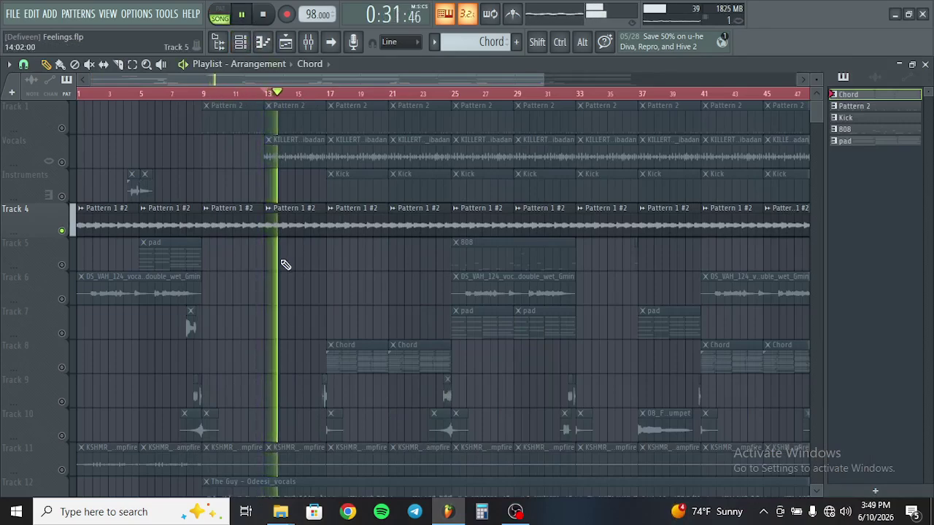
pyautogui.click(263, 15)
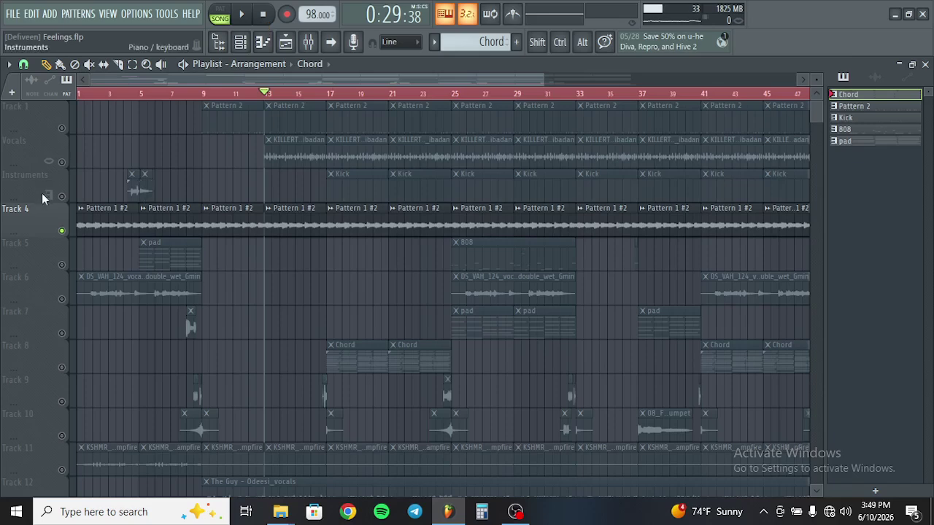
# - Unmute the Vocals, Track 1, Instruments and Track 8 playlist tracks and play the arrangement from bar 17
pyautogui.click(61, 162)
pyautogui.click(61, 128)
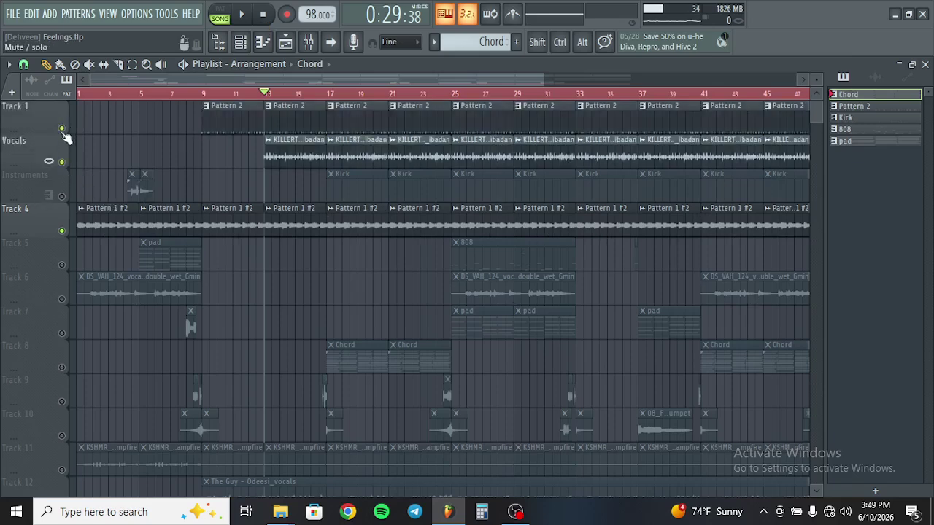
pyautogui.click(62, 196)
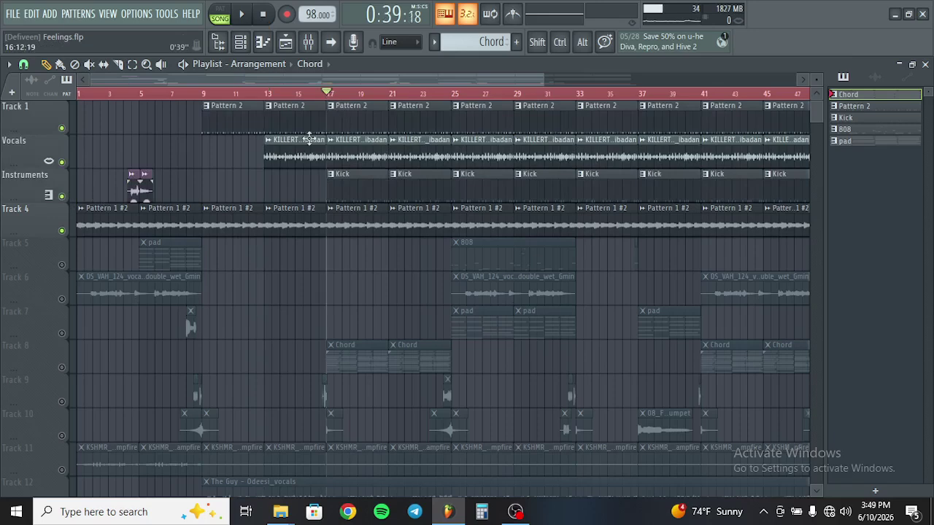
pyautogui.click(62, 368)
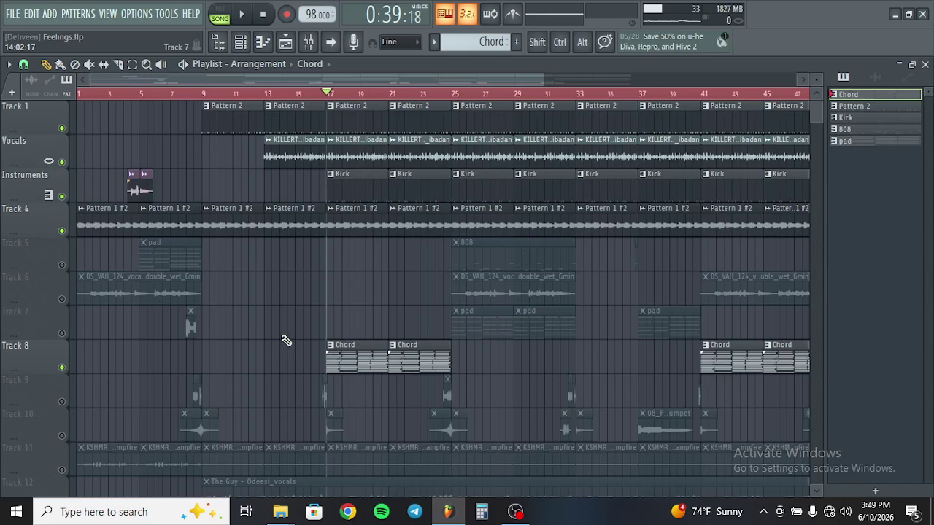
pyautogui.press('space')
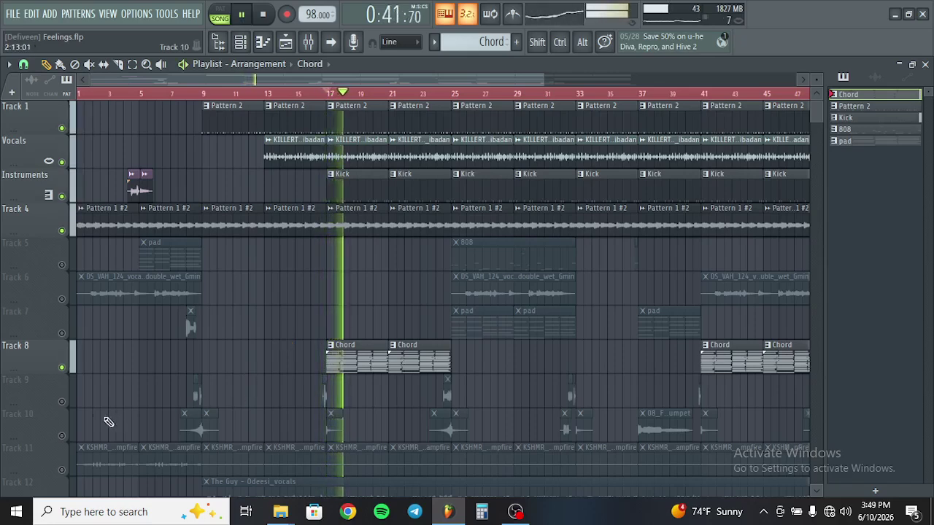
# - Unmute Tracks 9, 10 and 12 during playback to layer the effects and The Guy - Odeesi_vocals, and stop playback
pyautogui.click(62, 402)
pyautogui.click(64, 435)
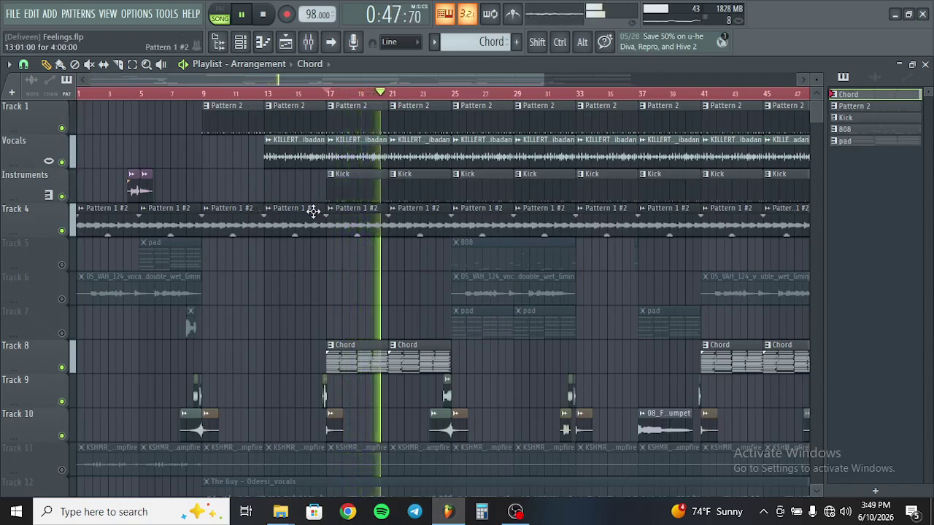
pyautogui.scroll(-2, 132, 438)
pyautogui.click(63, 437)
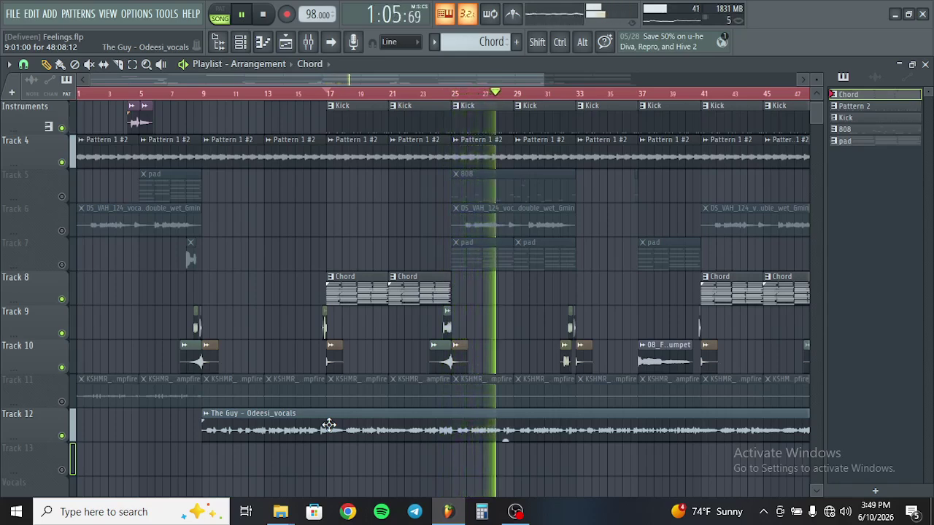
pyautogui.click(264, 18)
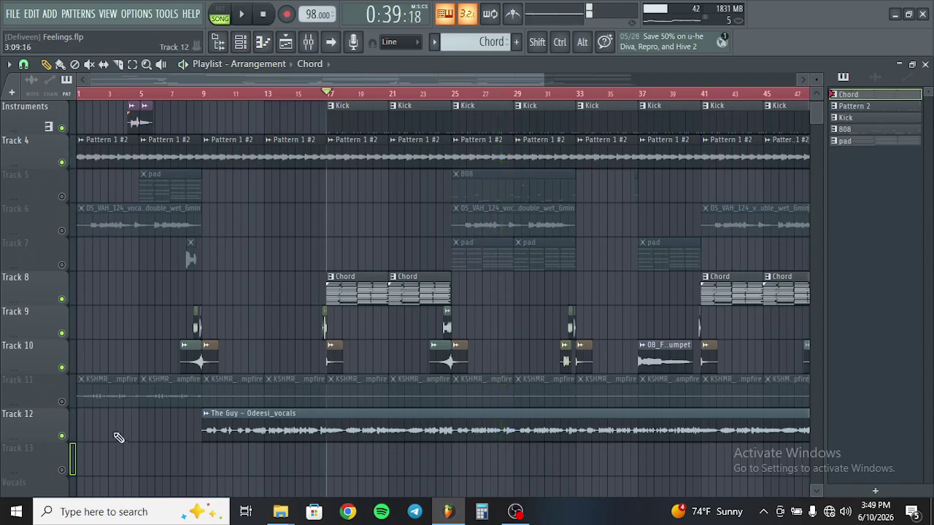
# - Mute Track 12 and audition the Track 9 and 10 transition effects just before bars 17, 25 and 9
pyautogui.click(63, 437)
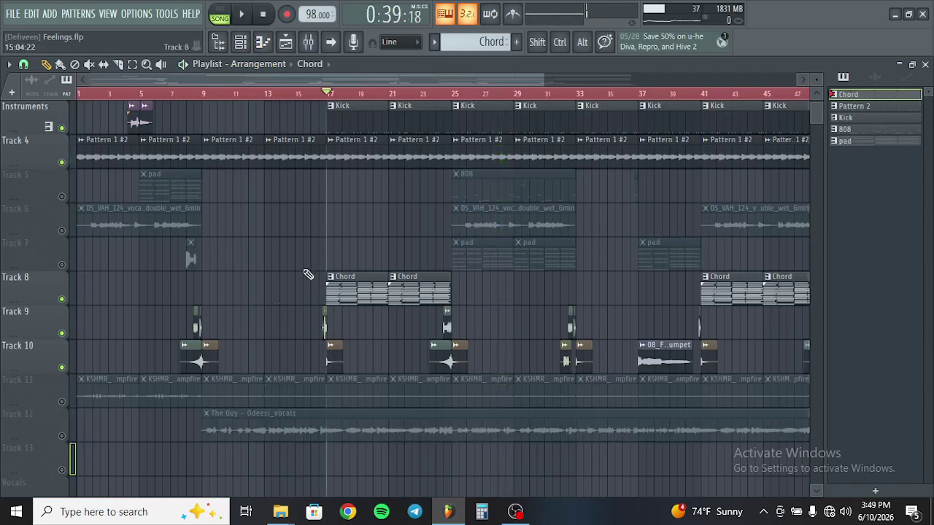
pyautogui.click(323, 95)
pyautogui.moveTo(548, 80); pyautogui.dragTo(356, 80)
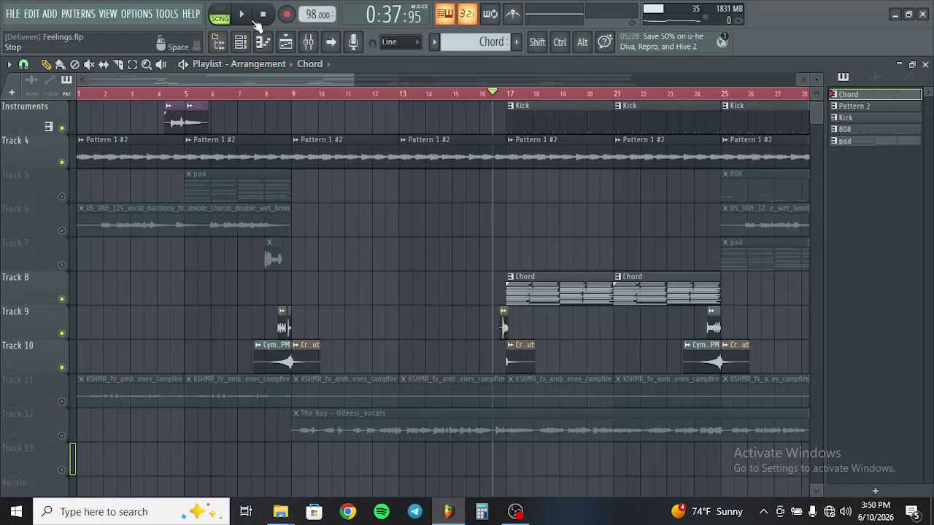
pyautogui.click(241, 14)
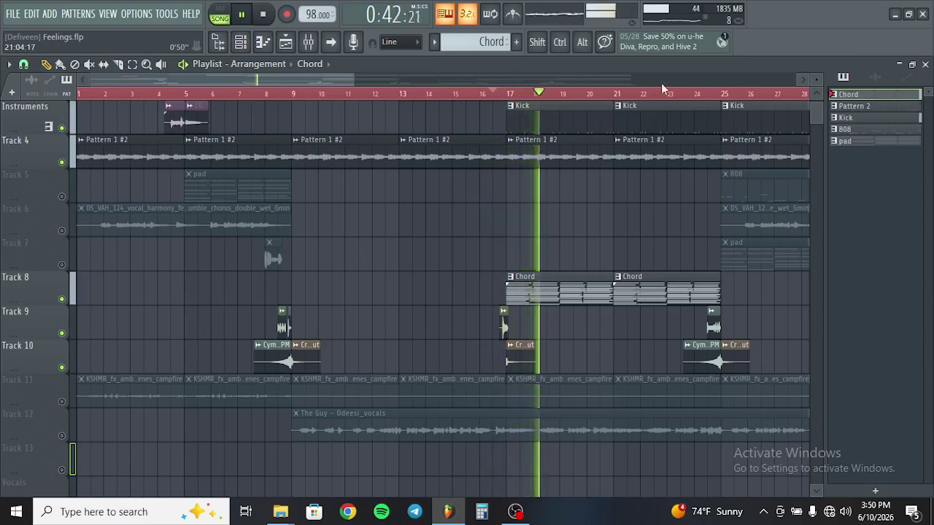
pyautogui.click(698, 96)
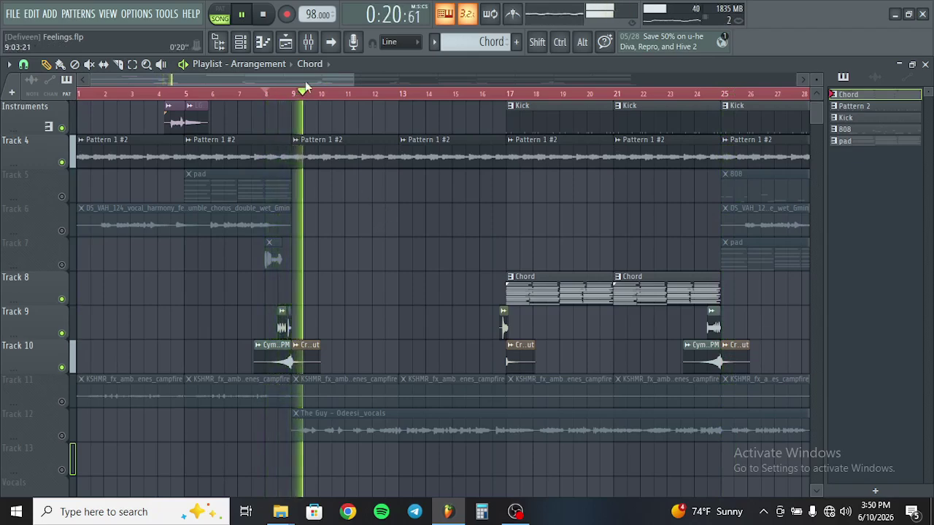
pyautogui.moveTo(354, 79); pyautogui.dragTo(601, 78)
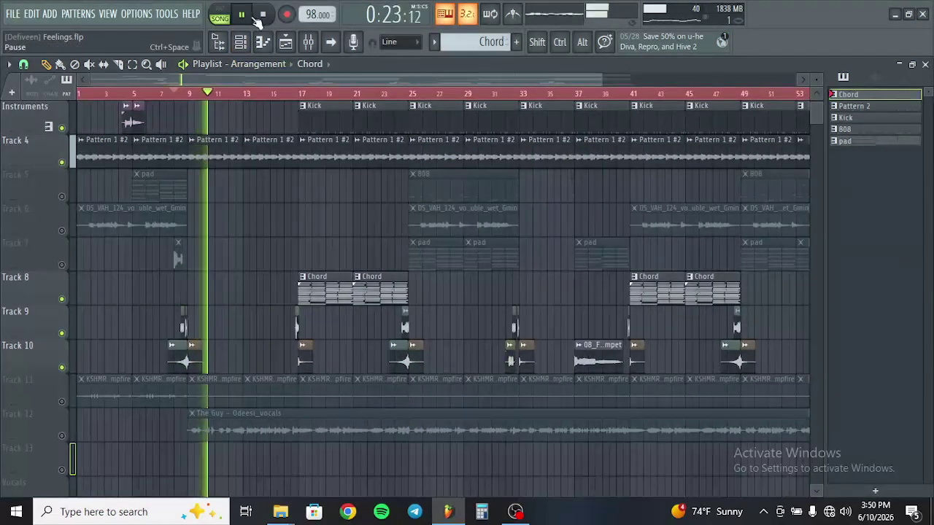
pyautogui.press('space')
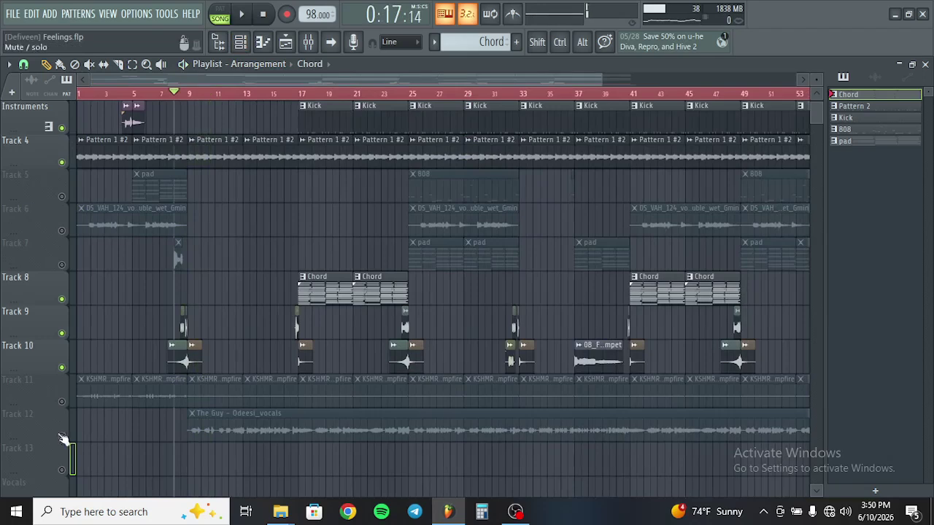
# - Solo Track 12, play from bar 9, bring in Tracks 4 and 1 beneath the vocals, and stop playback
pyautogui.scroll(2, 64, 439)
pyautogui.click(192, 94)
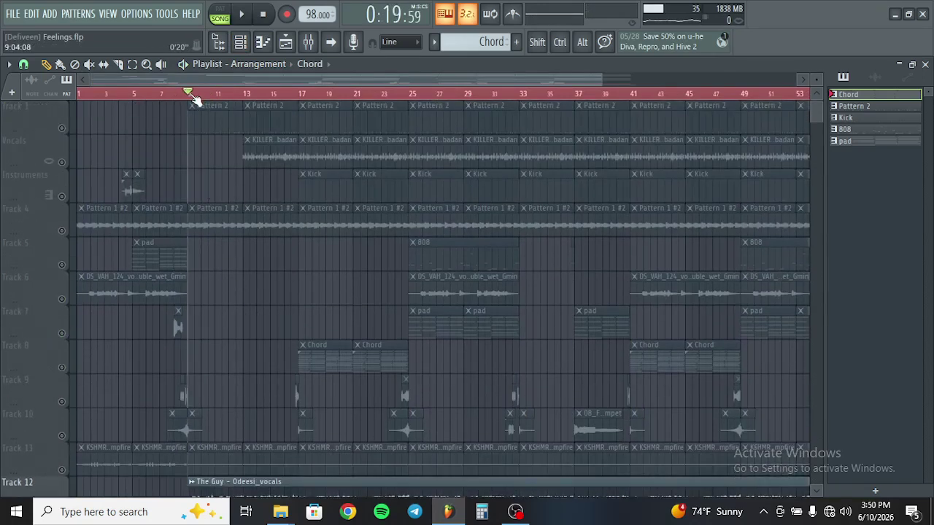
pyautogui.click(244, 15)
pyautogui.scroll(-2, 287, 224)
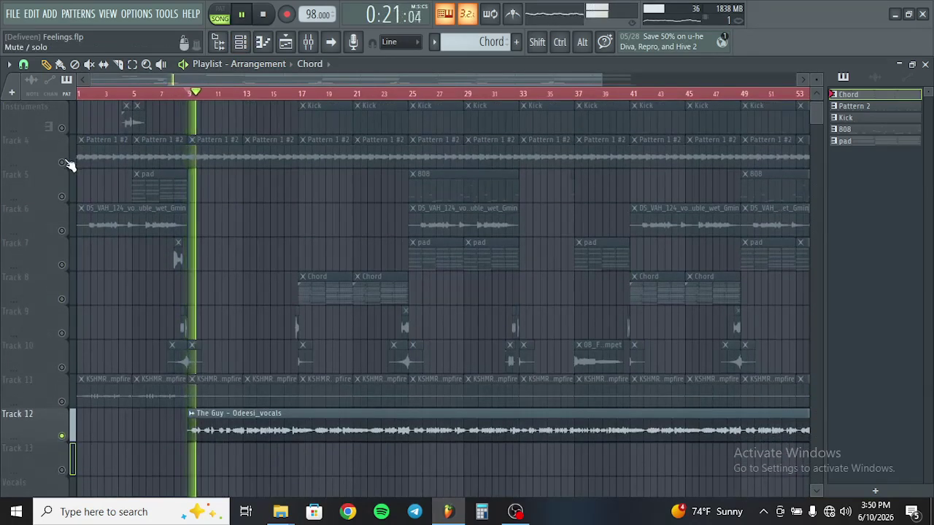
pyautogui.scroll(2, 287, 224)
pyautogui.scroll(-3, 259, 298)
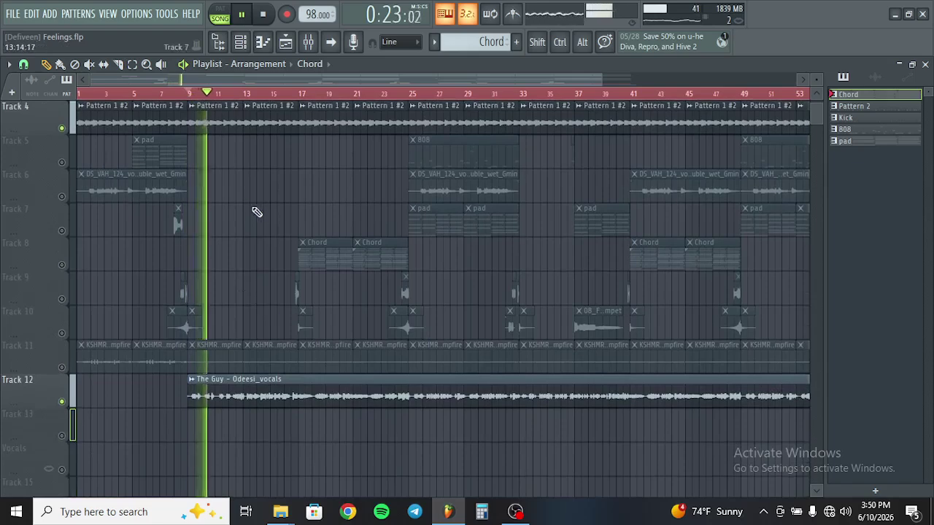
pyautogui.scroll(3, 256, 211)
pyautogui.click(62, 128)
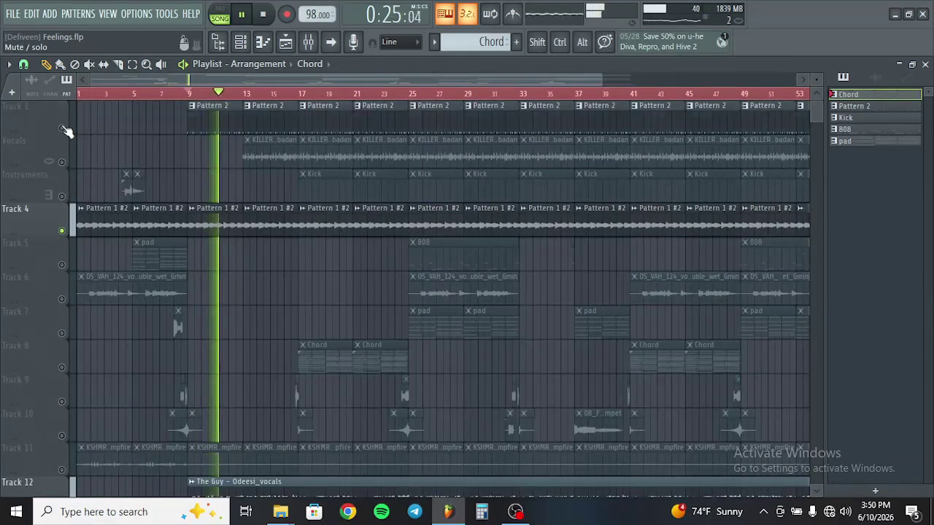
pyautogui.scroll(-2, 264, 302)
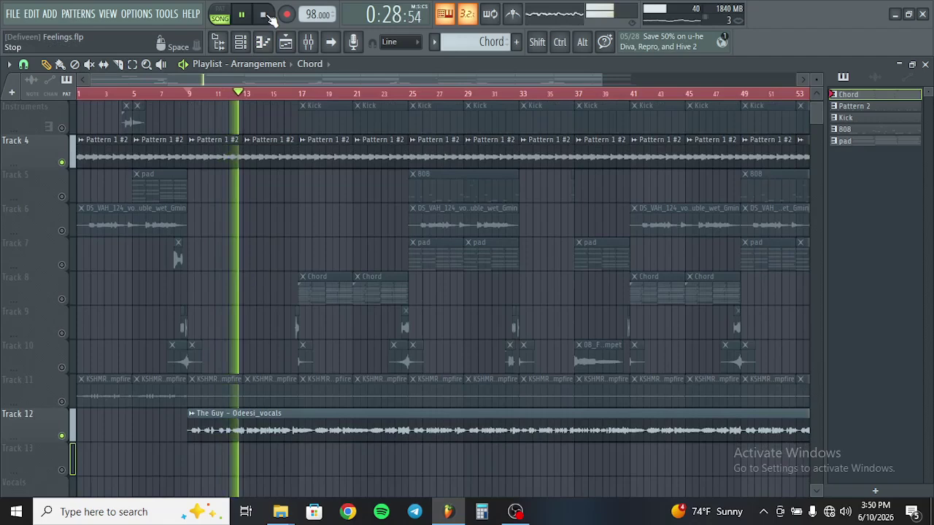
pyautogui.press('space')
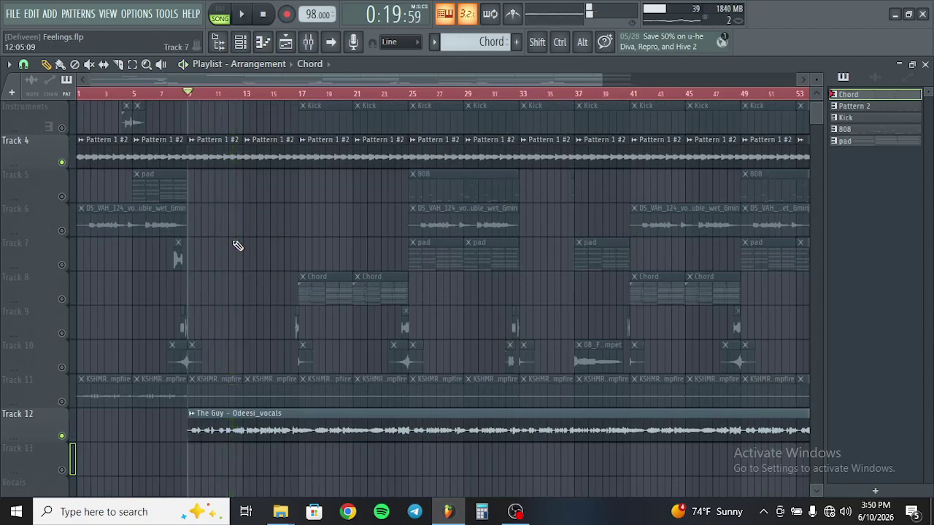
# - Unmute Track 6, play from the song start, solo the track to hear its vocal harmony clips alone, and stop playback
pyautogui.scroll(2, 246, 270)
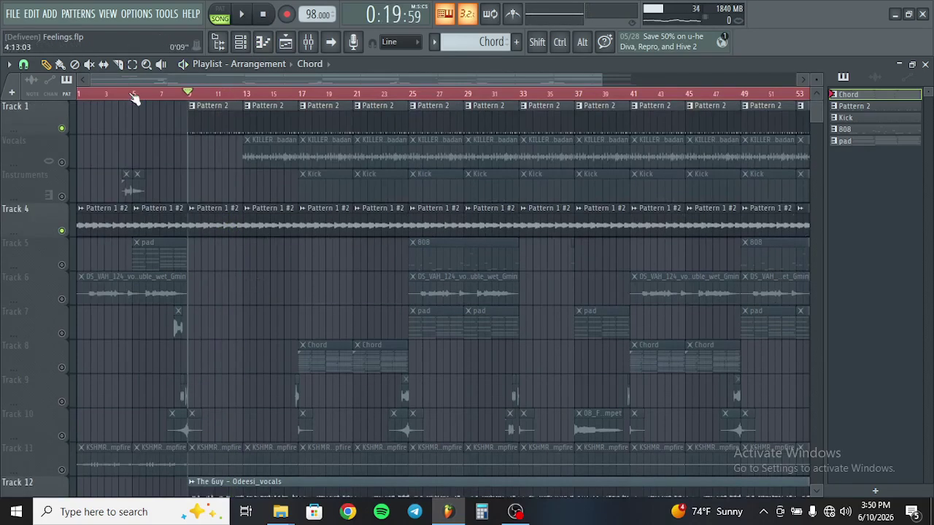
pyautogui.moveTo(134, 97); pyautogui.dragTo(79, 95)
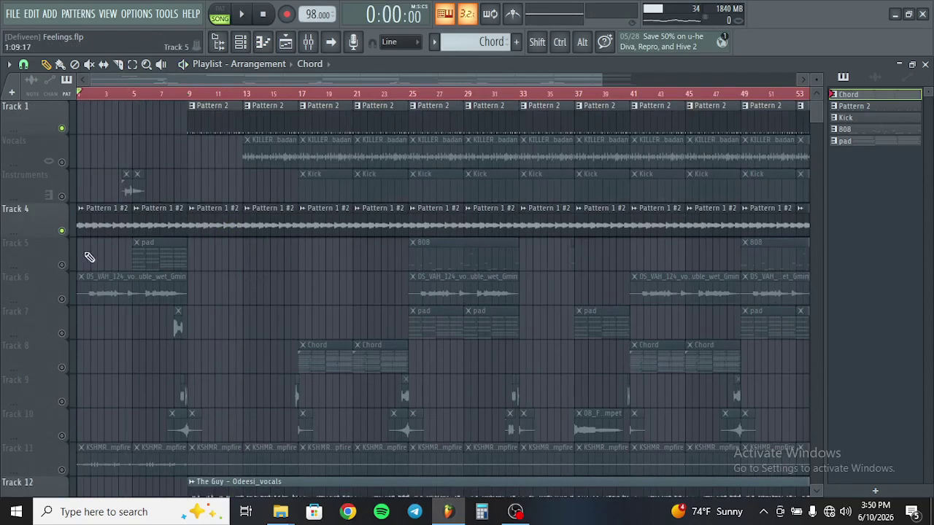
pyautogui.click(62, 298)
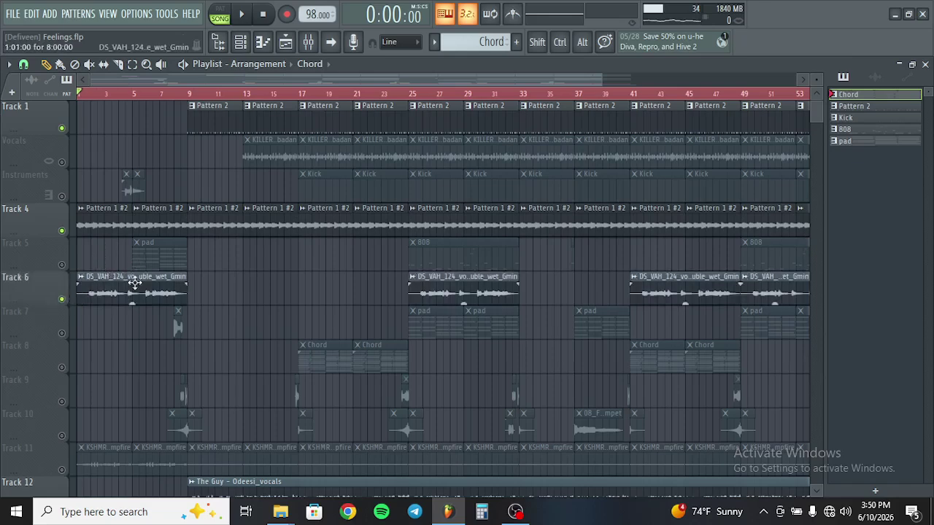
pyautogui.click(243, 16)
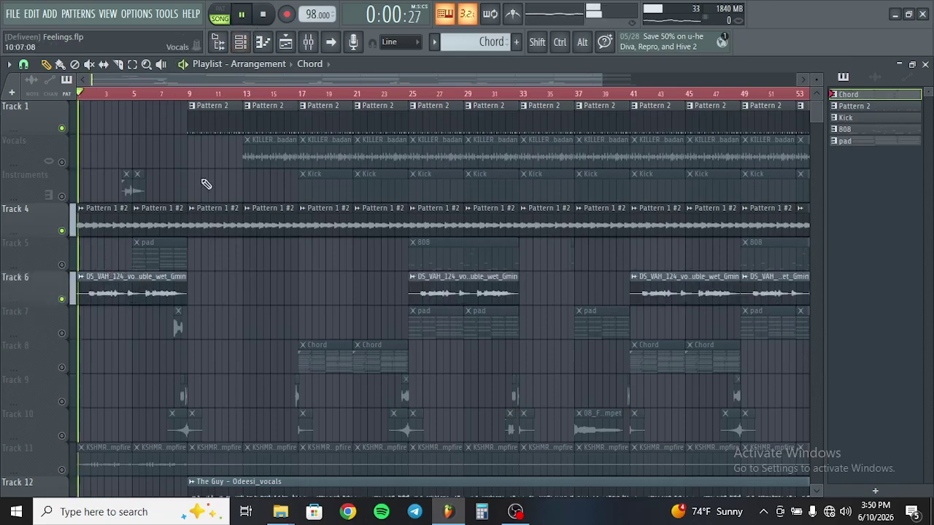
pyautogui.click(62, 231)
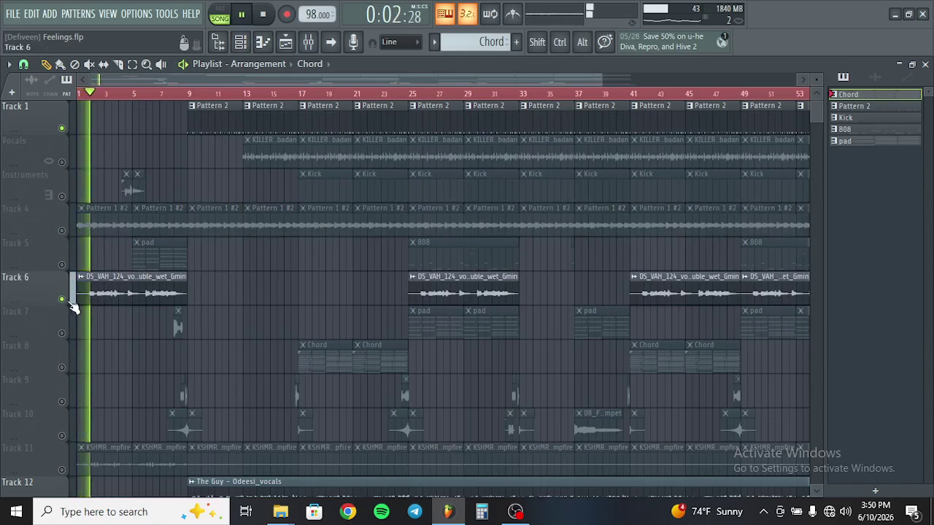
pyautogui.rightClick(62, 299)
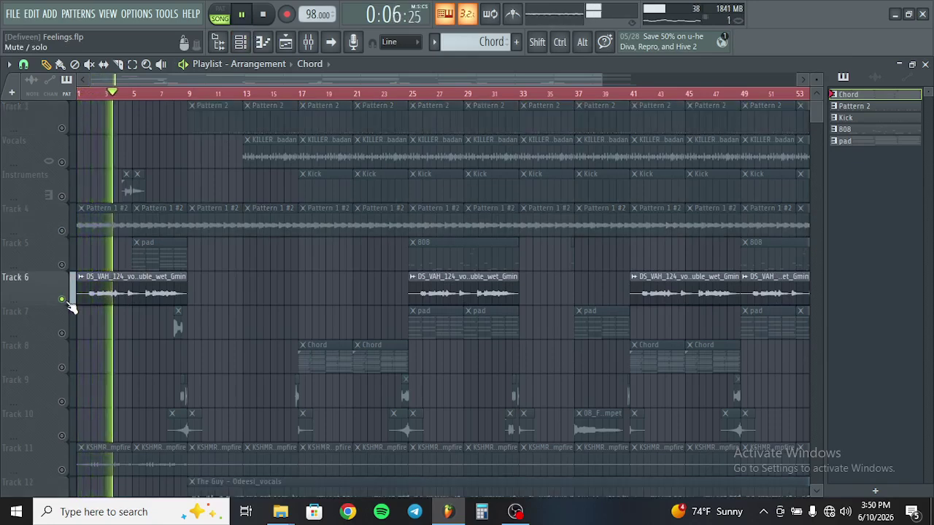
pyautogui.click(114, 300)
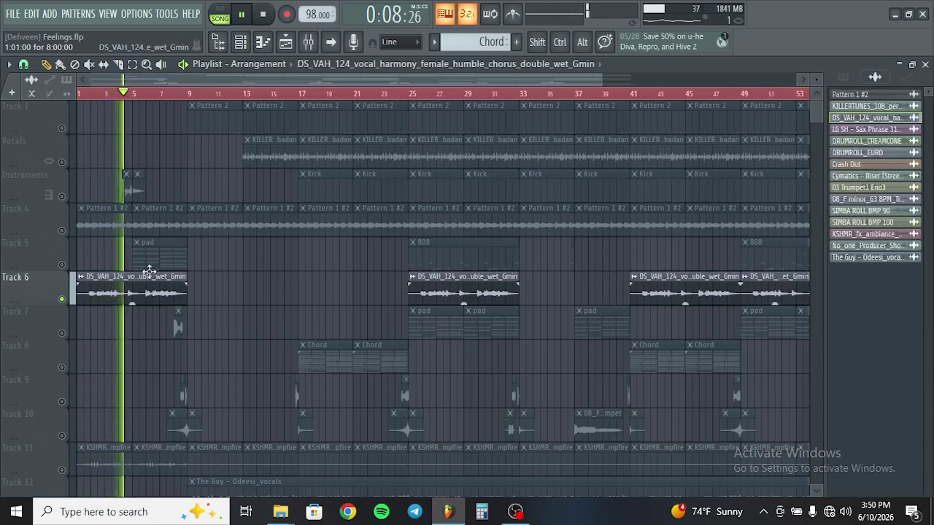
pyautogui.press('space')
# - View the DS_VAH_124 vocal harmony clip's sample settings, close them, and show its mixer track with the effects
pyautogui.doubleClick(135, 294)
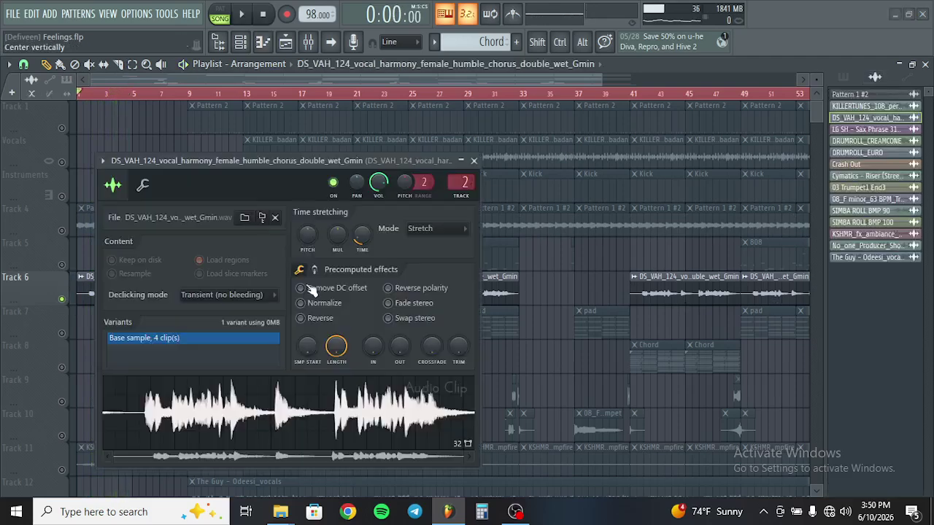
pyautogui.click(473, 159)
pyautogui.click(308, 44)
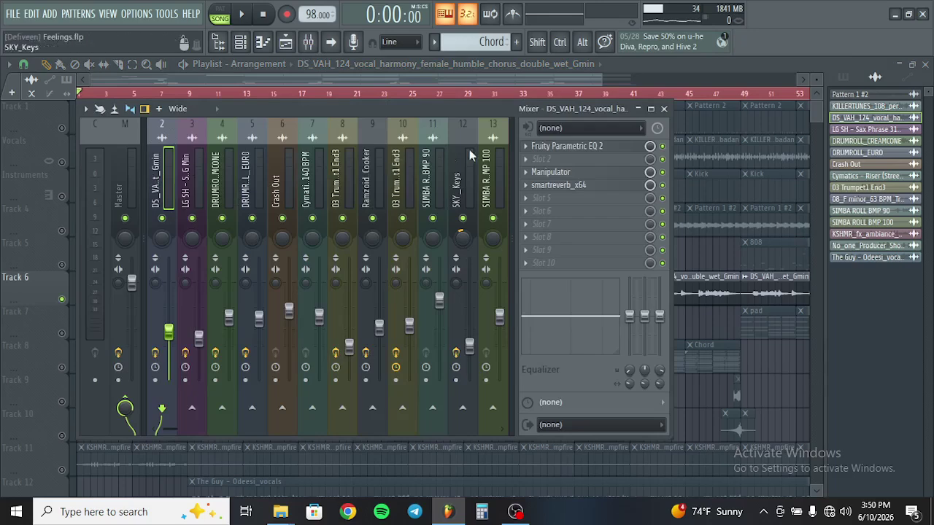
# - Play the song to view the vocal harmony's Fruity Parametric EQ 2 curve and spectrum, close the EQ, and stop playback
pyautogui.click(586, 149)
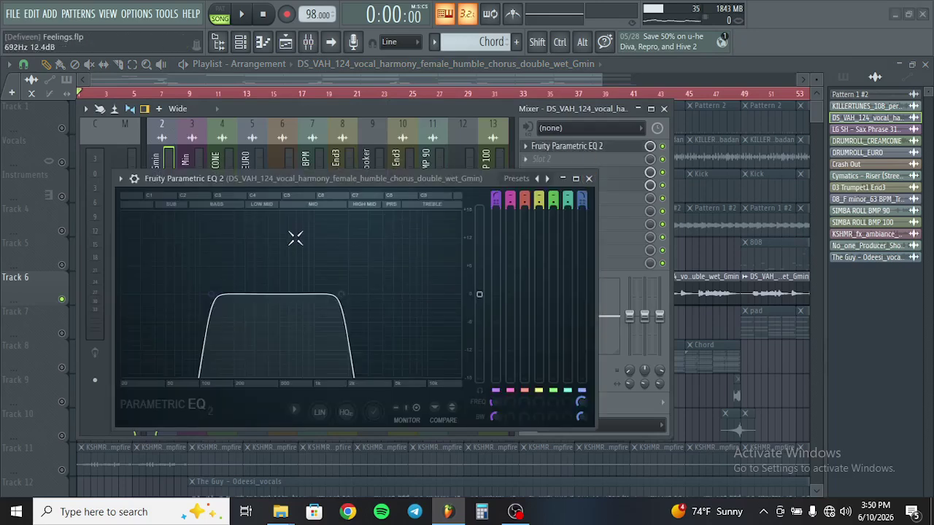
pyautogui.press('space')
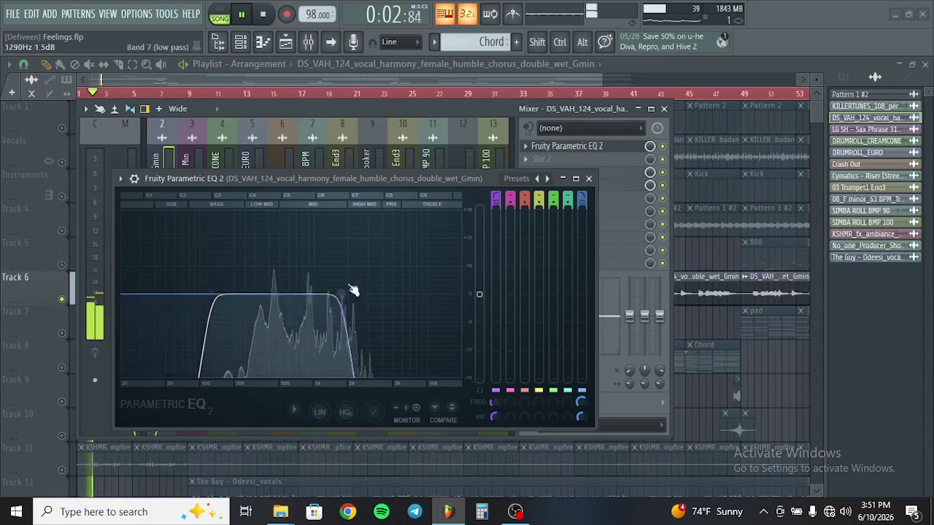
pyautogui.click(588, 178)
pyautogui.press('space')
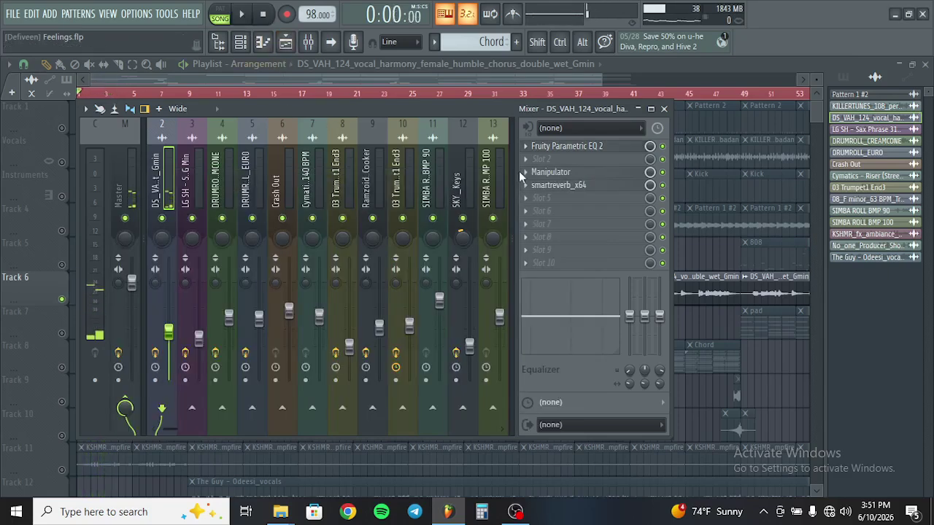
# - Show the vocal harmony's Manipulator effect settings during playback, stop the song, and close the effect
pyautogui.click(552, 174)
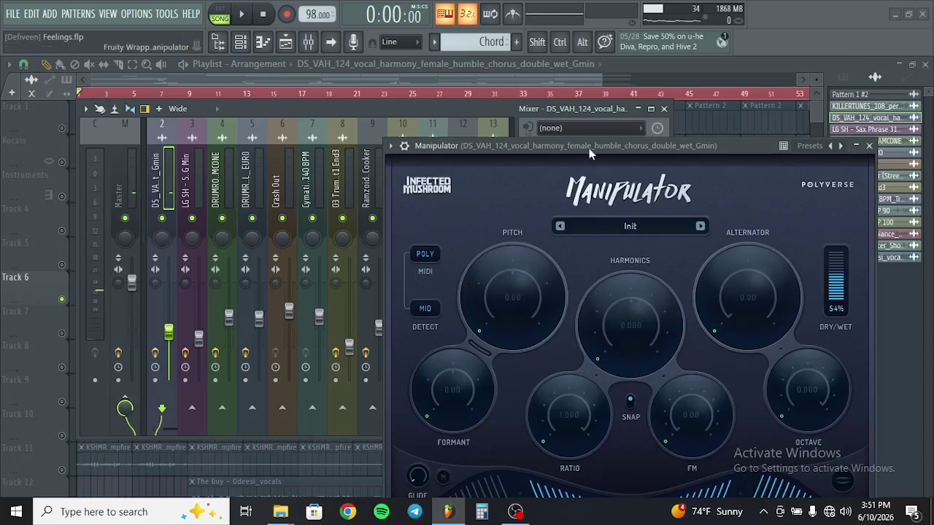
pyautogui.moveTo(589, 152); pyautogui.dragTo(443, 166)
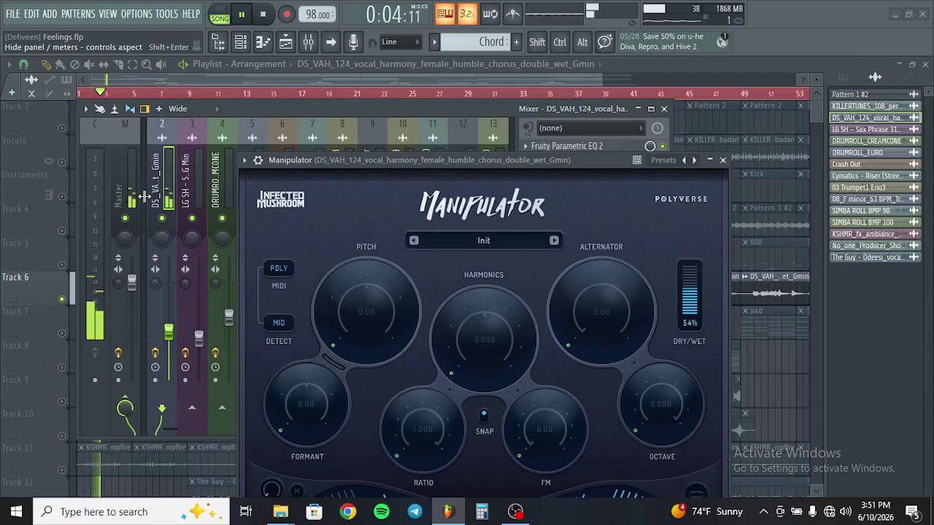
pyautogui.moveTo(431, 163); pyautogui.dragTo(420, 83)
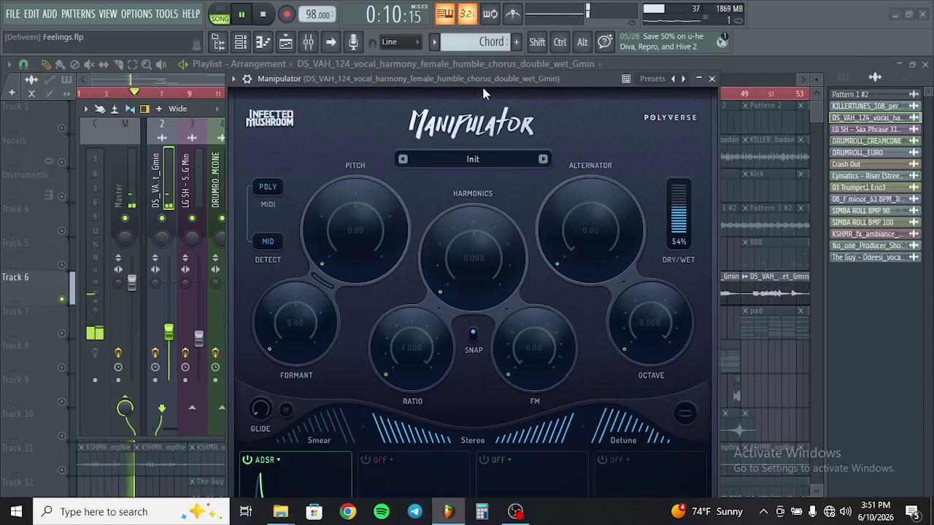
pyautogui.moveTo(438, 109); pyautogui.dragTo(435, 168)
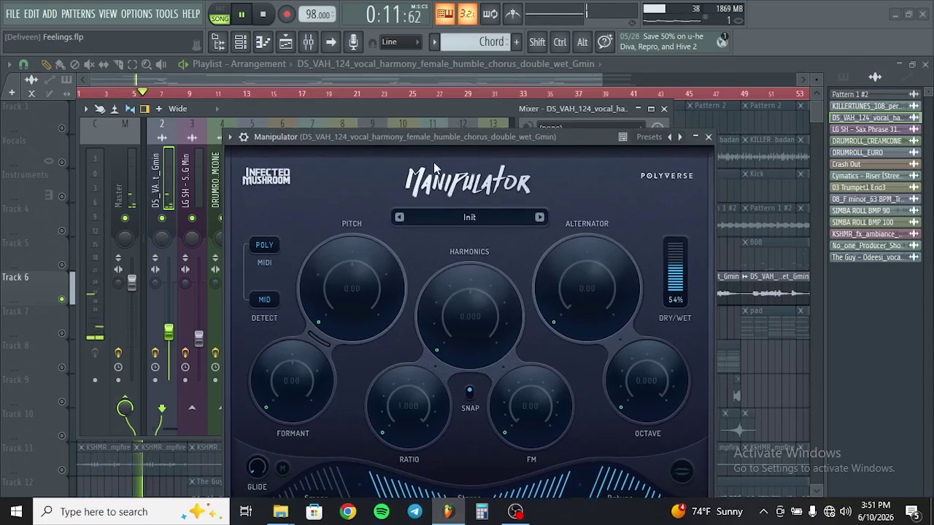
pyautogui.click(266, 14)
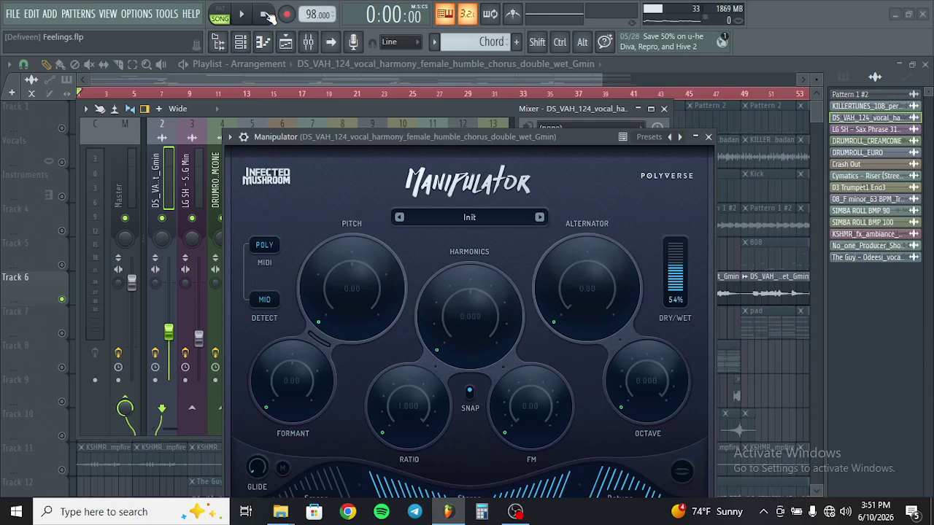
pyautogui.click(708, 137)
# - Open the vocal harmony's smartreverb_x64 effect, skip its tour, dismiss the OpenGL error, and decline usage data collection
pyautogui.click(588, 187)
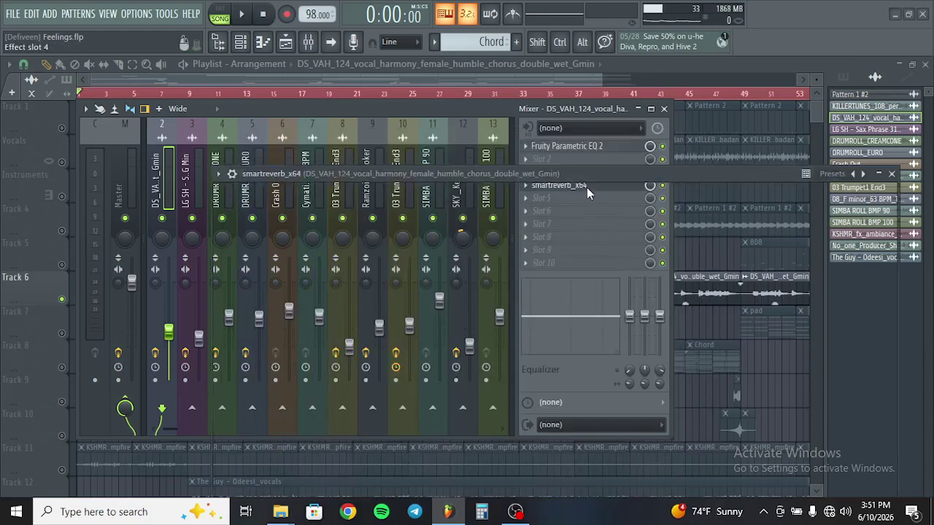
pyautogui.moveTo(579, 174); pyautogui.dragTo(509, 114)
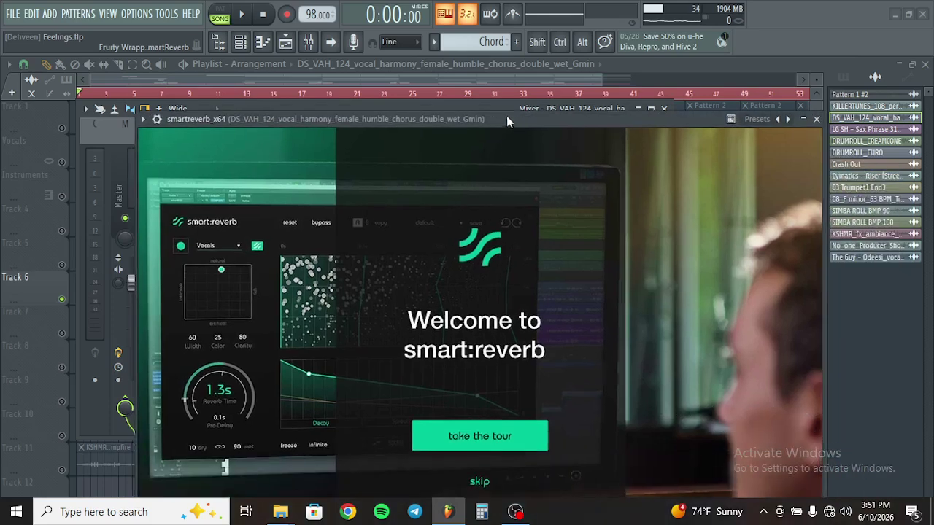
pyautogui.click(485, 475)
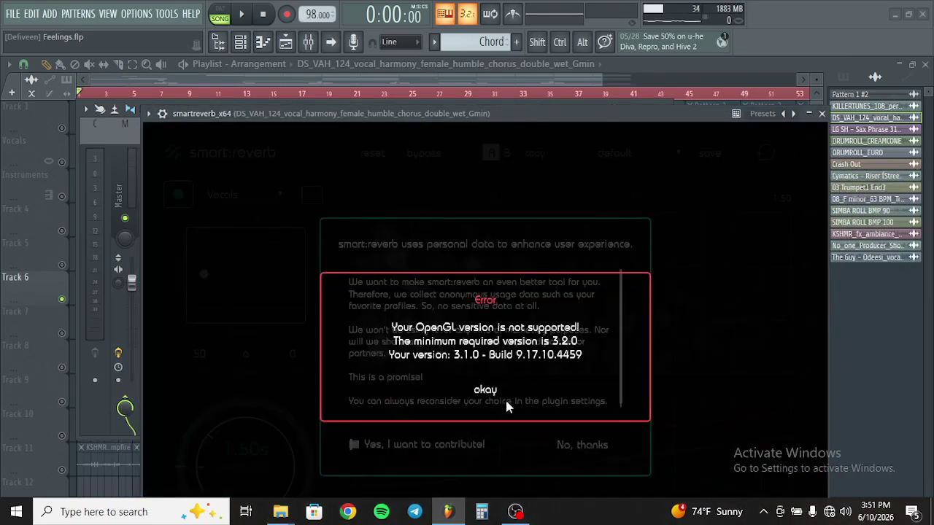
pyautogui.click(505, 403)
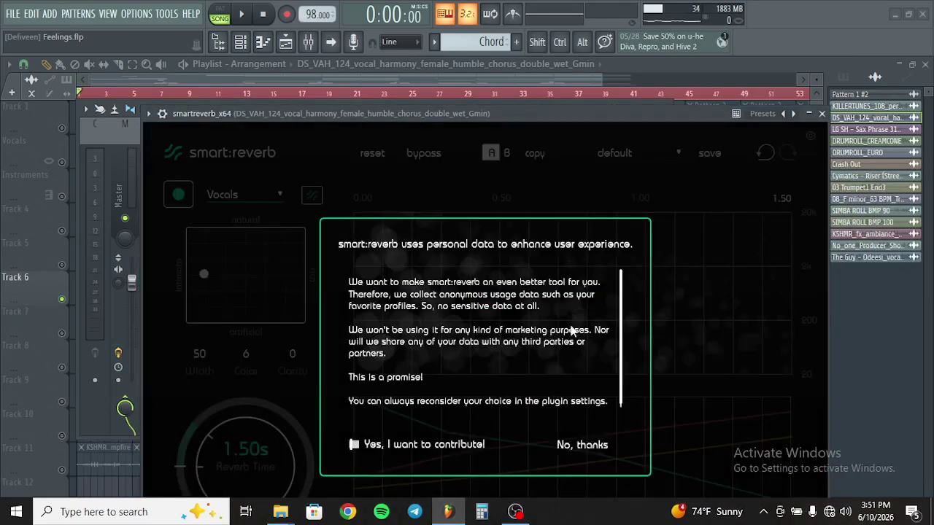
pyautogui.click(583, 445)
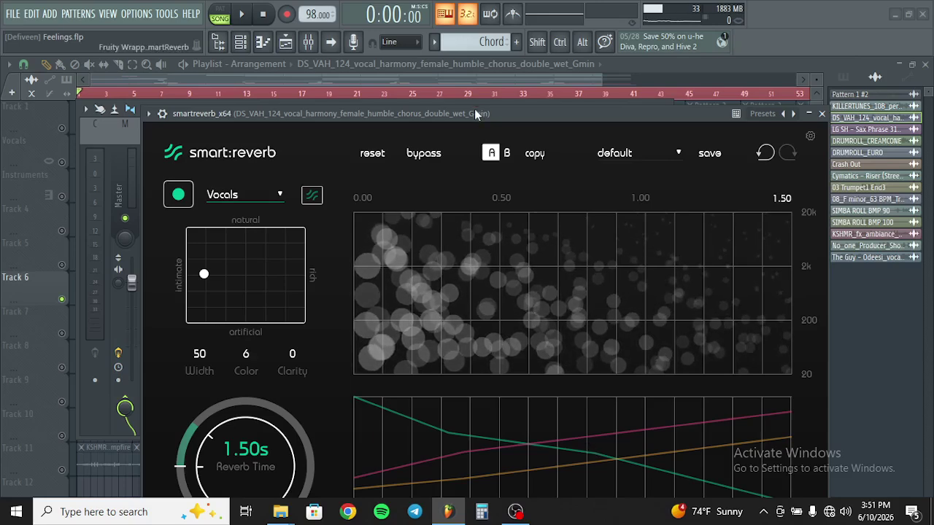
# - View the smart:reverb settings while the vocal harmony plays, and close the effect and the mixer
pyautogui.moveTo(476, 114); pyautogui.dragTo(467, 37)
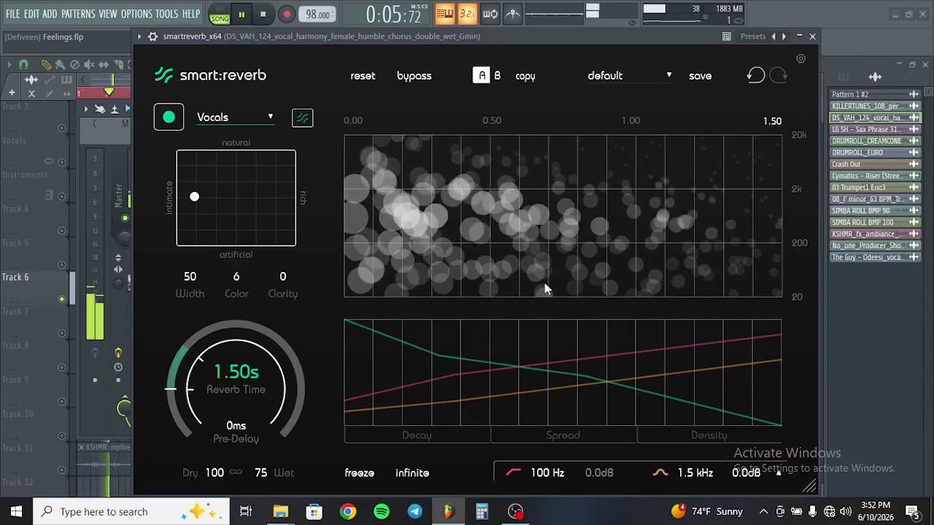
pyautogui.click(811, 36)
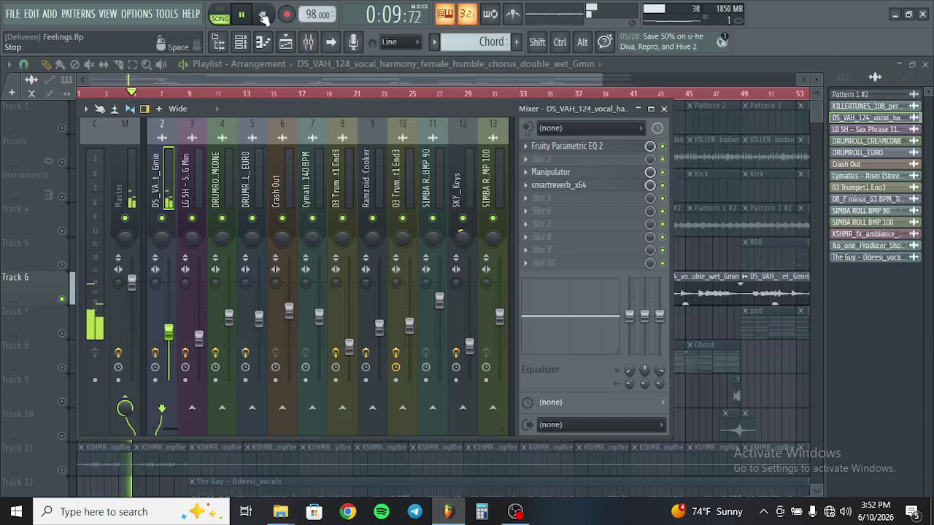
pyautogui.click(664, 110)
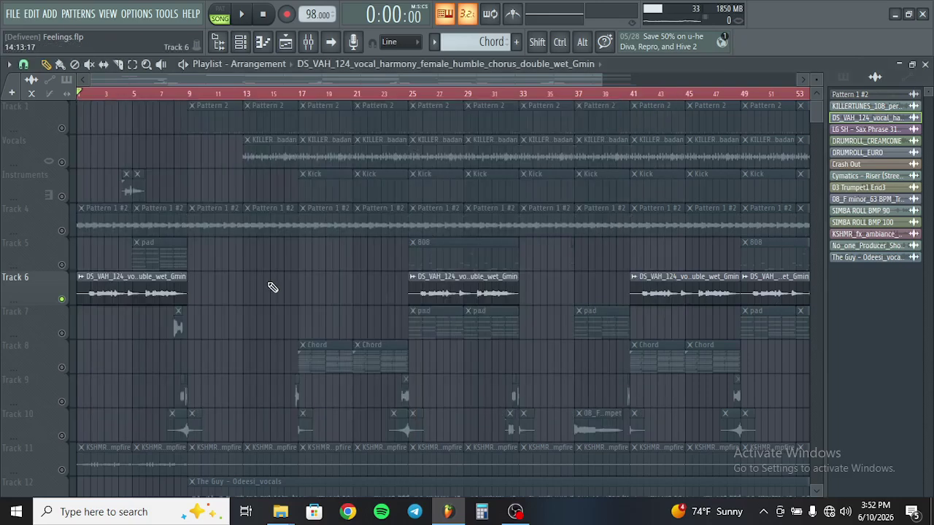
# - Unmute Track 5, solo it, and play its pad clip from bar 5
pyautogui.click(62, 265)
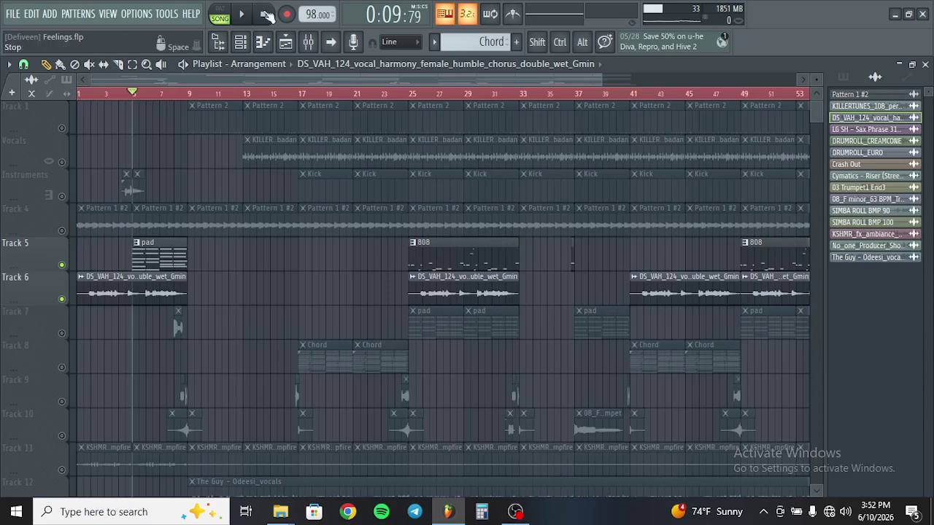
pyautogui.rightClick(58, 266)
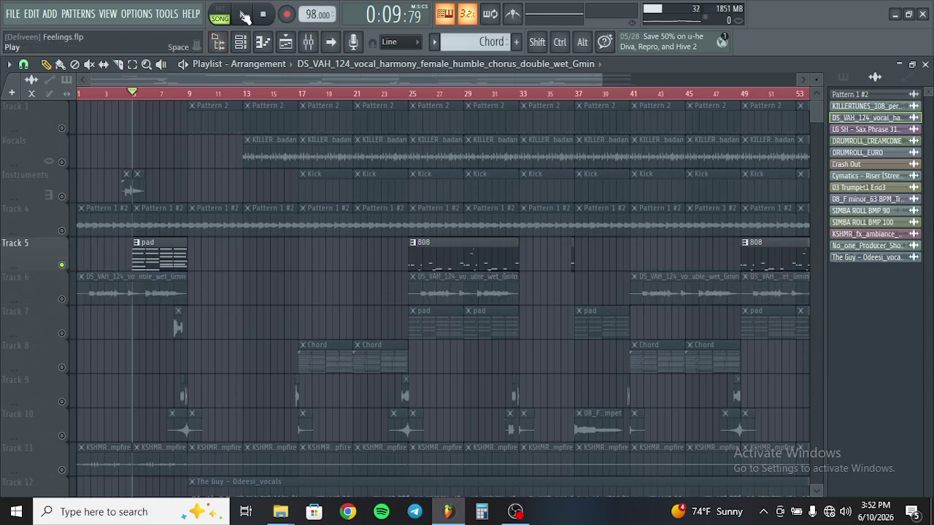
pyautogui.click(245, 18)
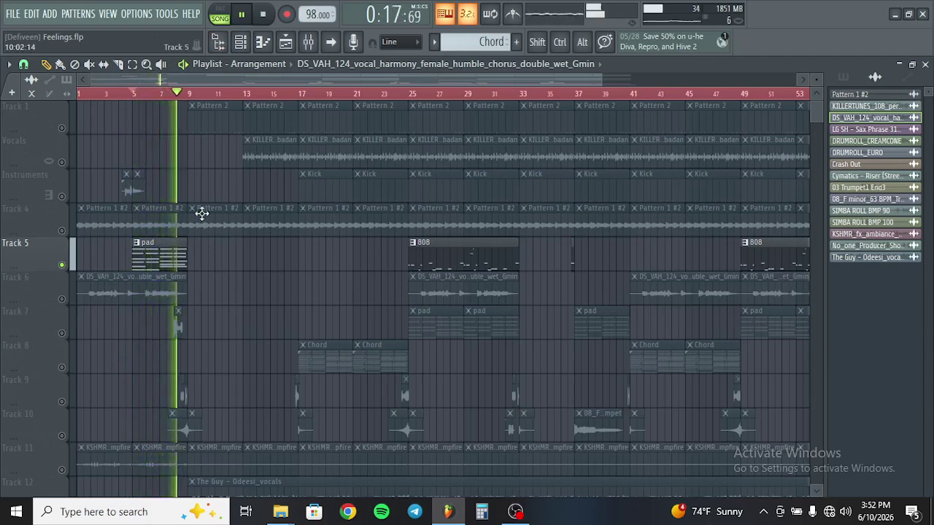
# - Select the pad pattern, show its Peculiar Sounds instrument from the channel rack, and close the plugin window
pyautogui.moveTo(642, 80); pyautogui.dragTo(584, 80)
pyautogui.click(149, 242)
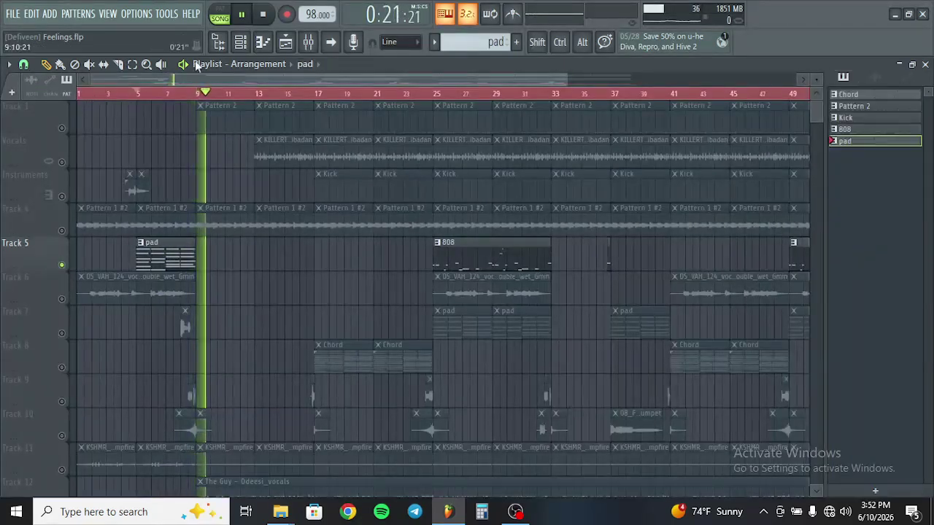
pyautogui.click(241, 43)
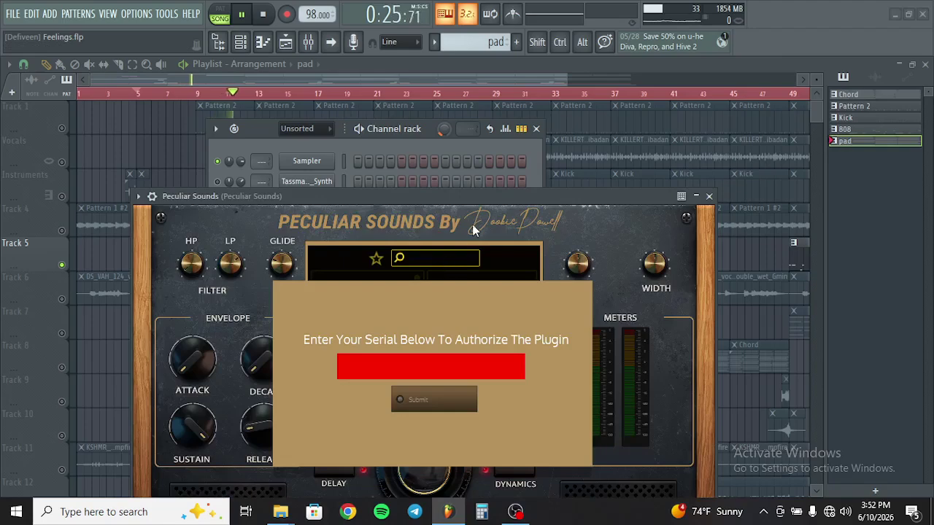
pyautogui.moveTo(492, 206); pyautogui.dragTo(537, 137)
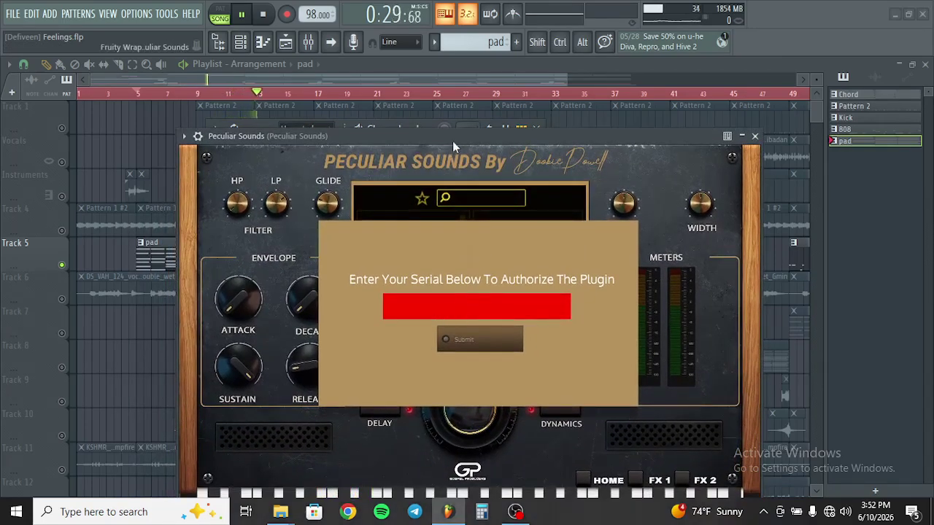
pyautogui.moveTo(453, 142); pyautogui.dragTo(429, 103)
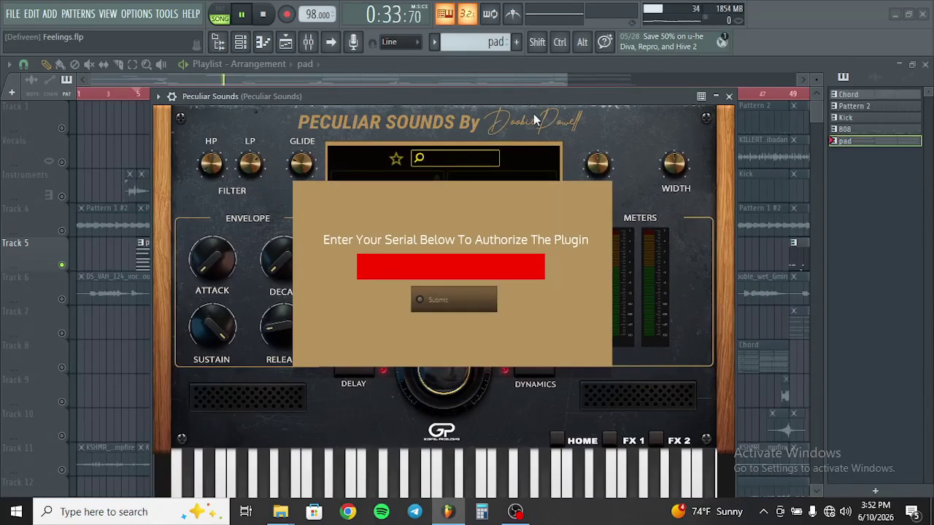
pyautogui.moveTo(523, 92)
pyautogui.mouseDown()
pyautogui.moveTo(566, 96)
pyautogui.moveTo(675, 232)
pyautogui.moveTo(562, 435)
pyautogui.moveTo(509, 111)
pyautogui.moveTo(527, 92)
pyautogui.mouseUp()
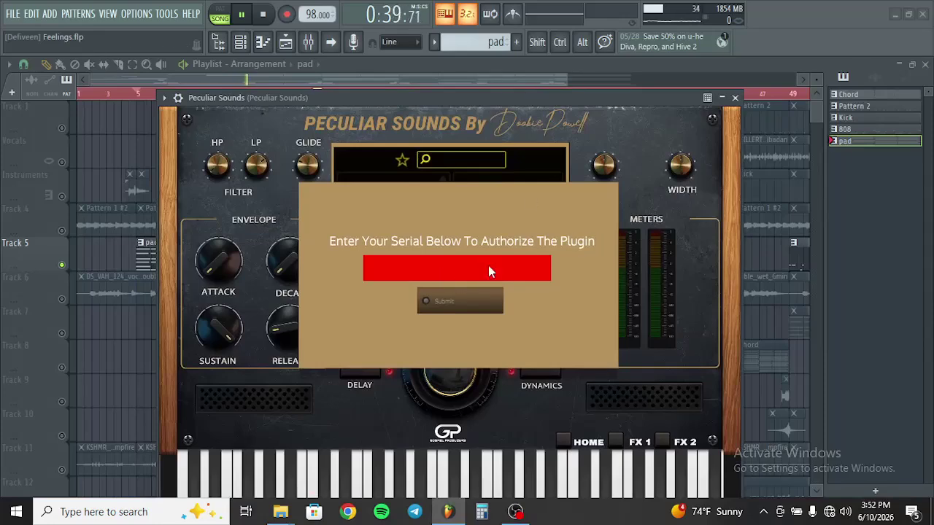
pyautogui.click(736, 99)
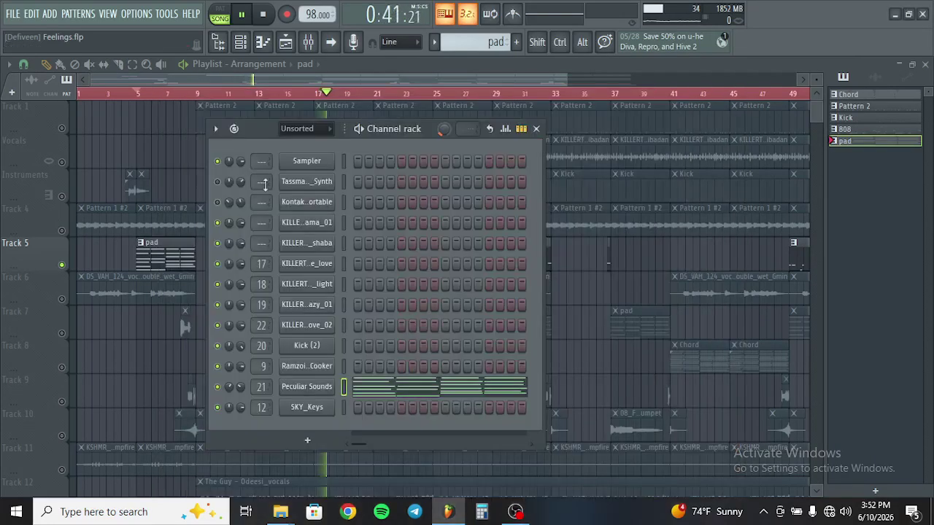
# - Replay the pad from bar 5, show its notes in the channel rack, and close the rack
pyautogui.click(142, 96)
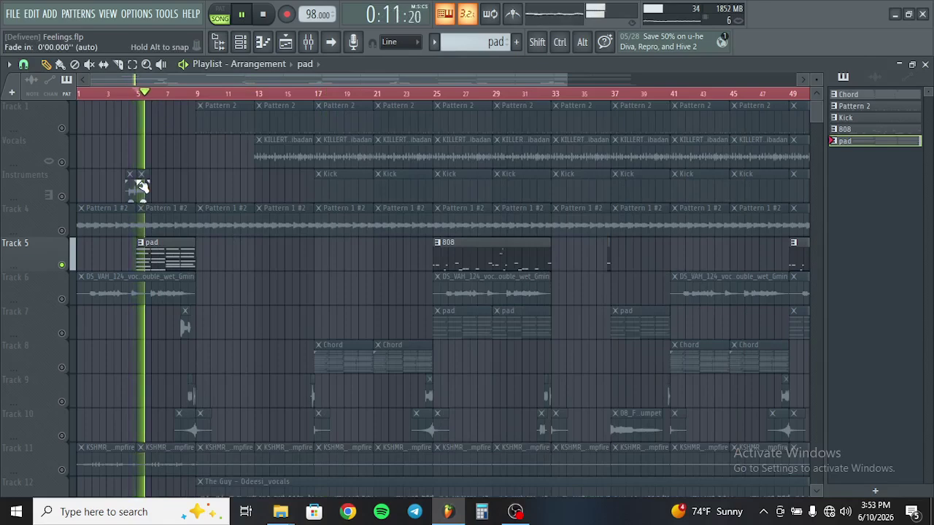
pyautogui.click(240, 41)
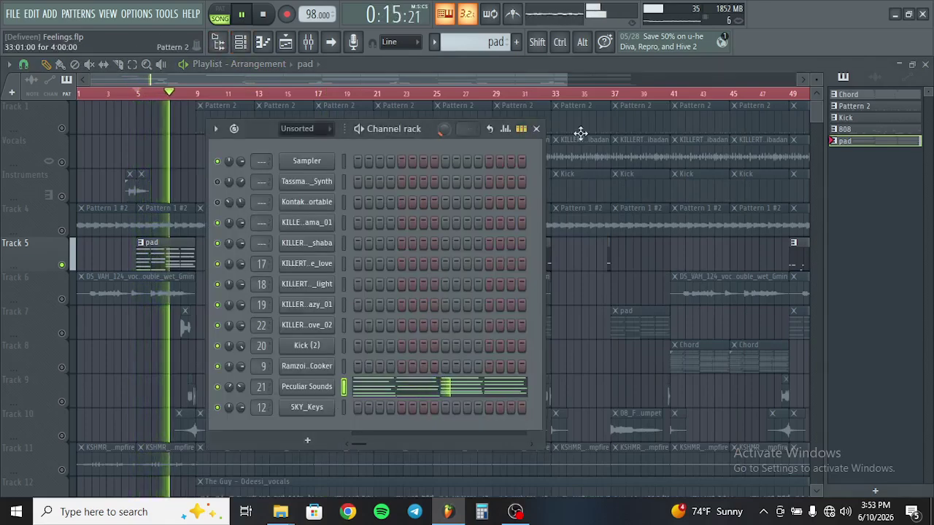
pyautogui.click(537, 129)
# - Play Track 5's 808 clip from bar 25, select the 808 pattern, and stop playback
pyautogui.click(435, 94)
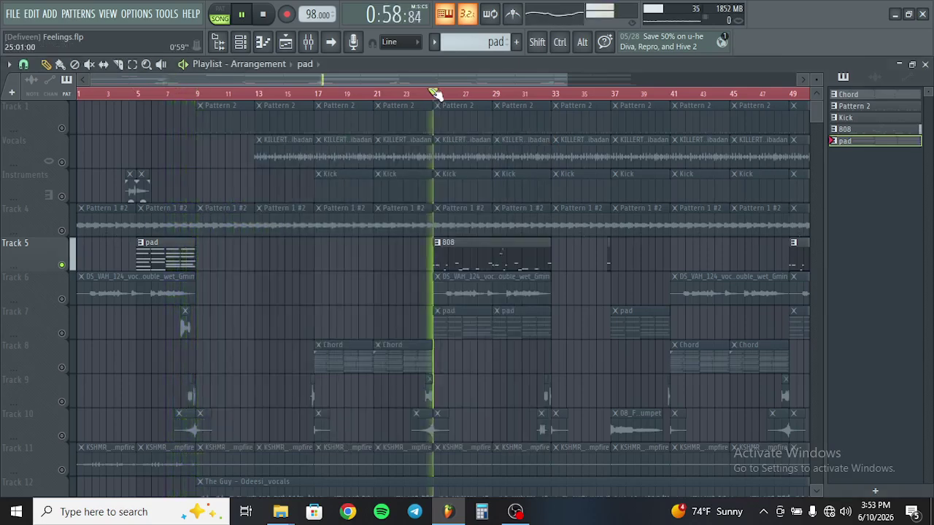
pyautogui.click(467, 254)
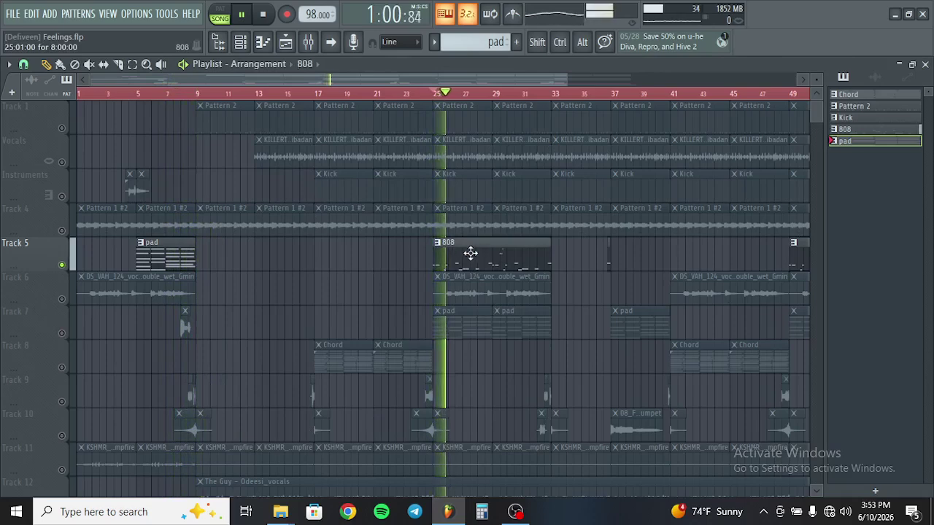
pyautogui.click(266, 14)
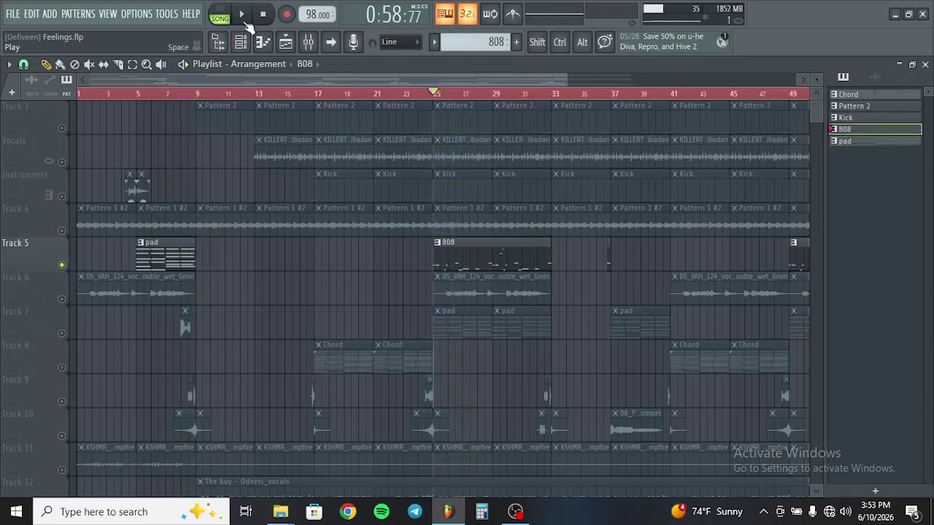
# - Show the Ramzoid_808_Cooker instrument behind the 808 pattern with its browser and sound shaper, and close it
pyautogui.click(240, 43)
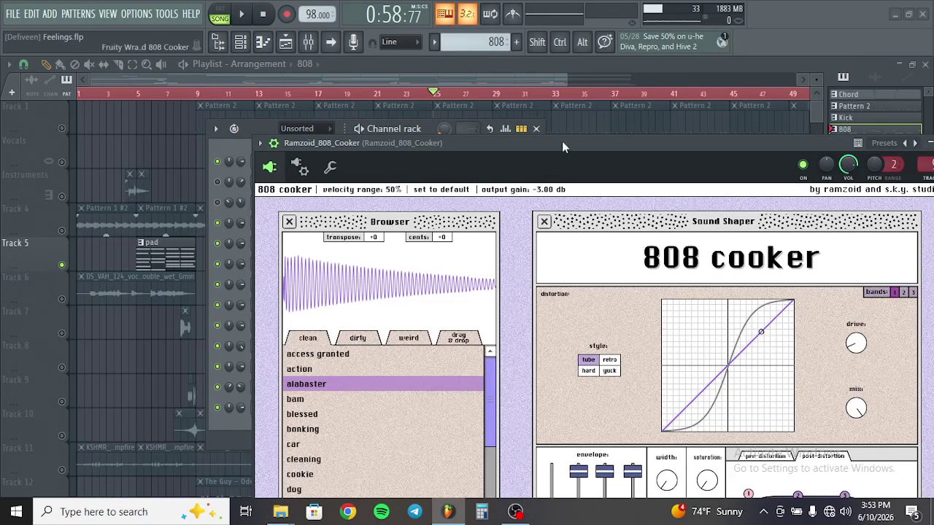
pyautogui.moveTo(562, 141); pyautogui.dragTo(444, 97)
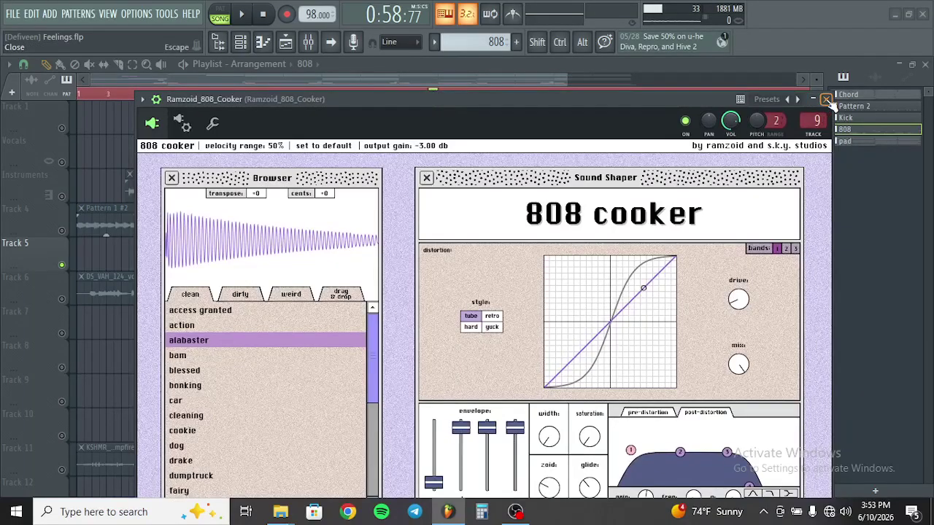
pyautogui.moveTo(655, 107); pyautogui.dragTo(648, 68)
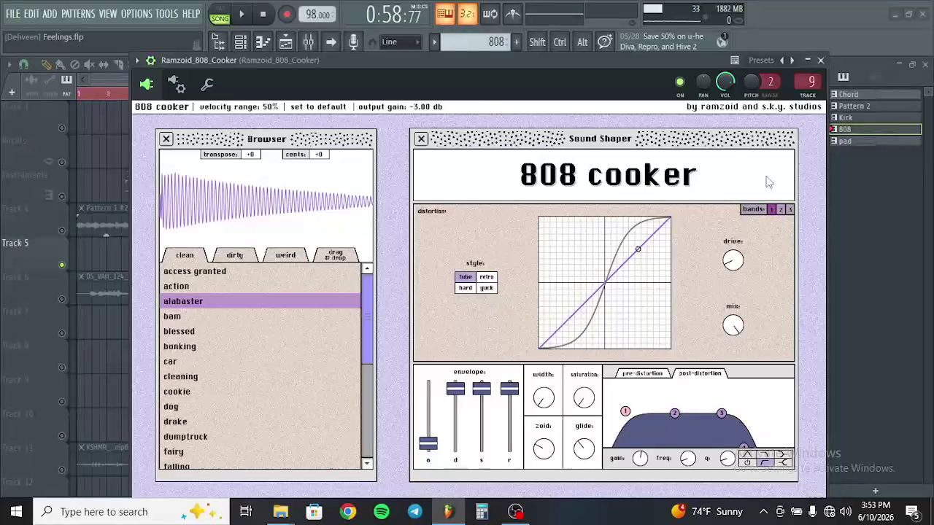
pyautogui.click(820, 60)
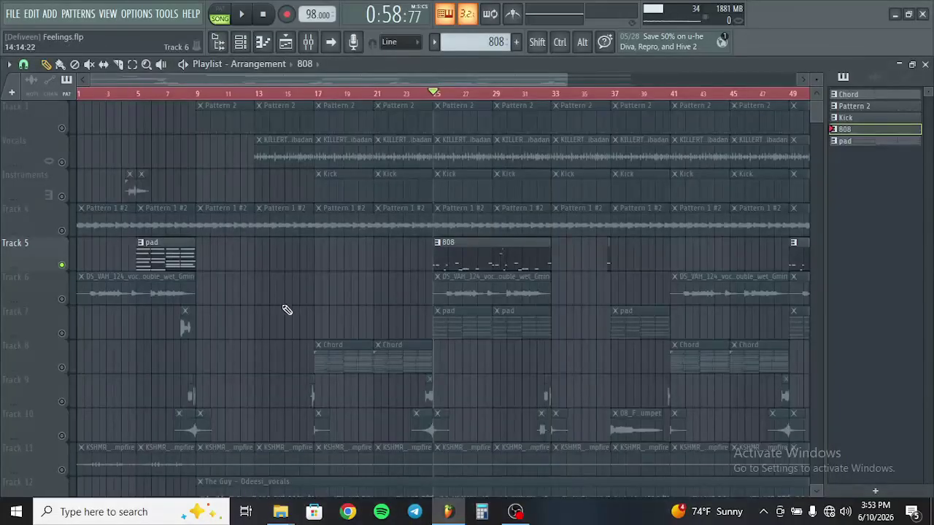
# - Unmute Track 1, Vocals, Instruments, Track 6 and Track 7 alongside Track 5, and play the arrangement from bar 25
pyautogui.click(62, 302)
pyautogui.click(62, 333)
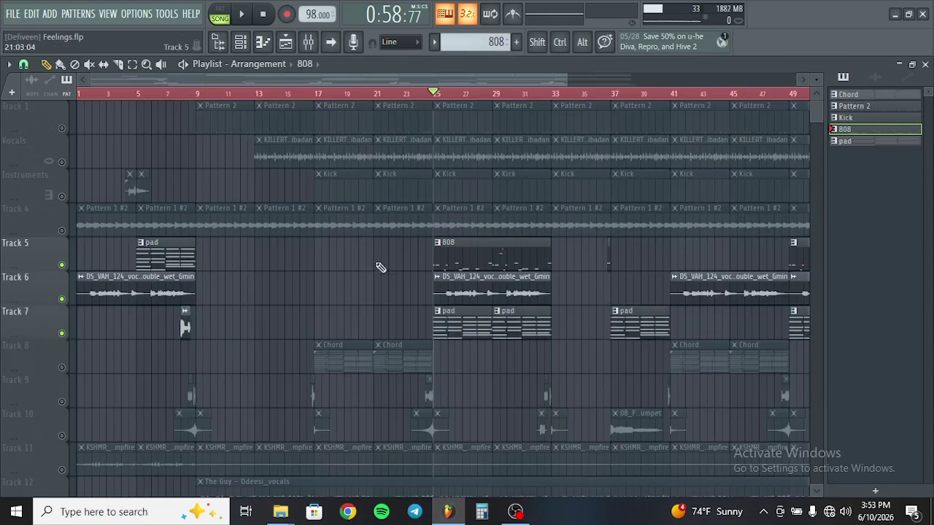
pyautogui.click(62, 162)
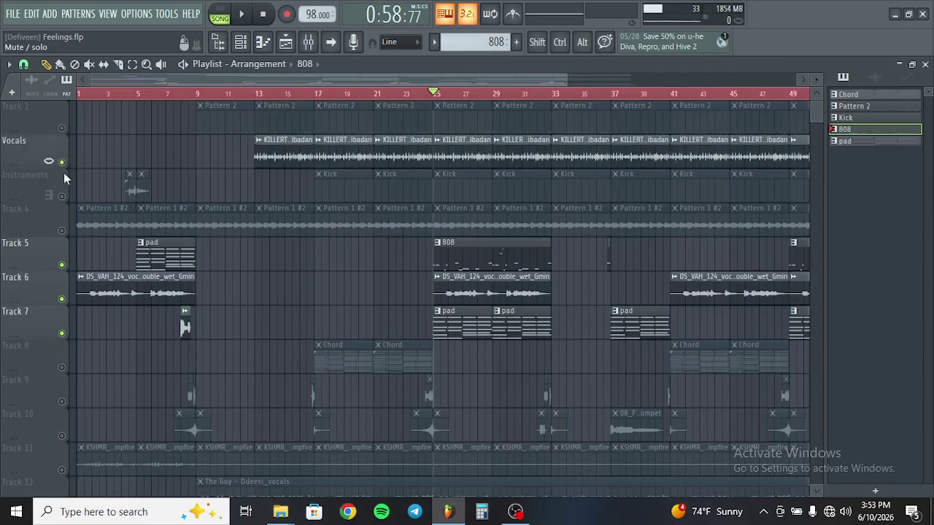
pyautogui.click(62, 196)
pyautogui.click(62, 129)
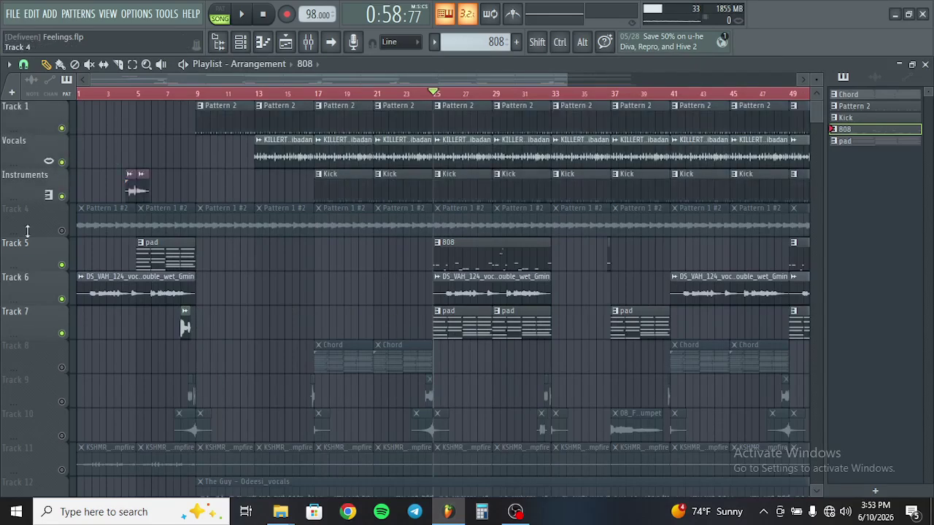
pyautogui.click(62, 230)
pyautogui.click(62, 231)
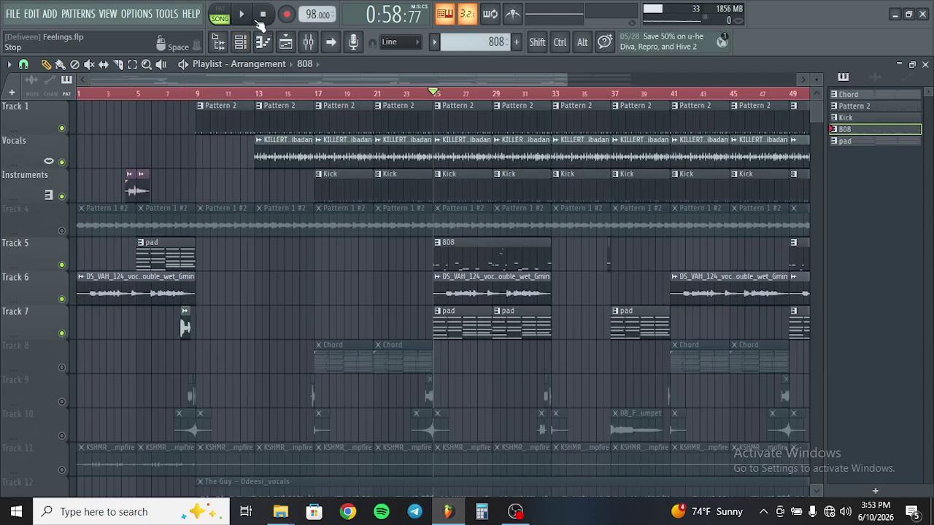
pyautogui.click(245, 16)
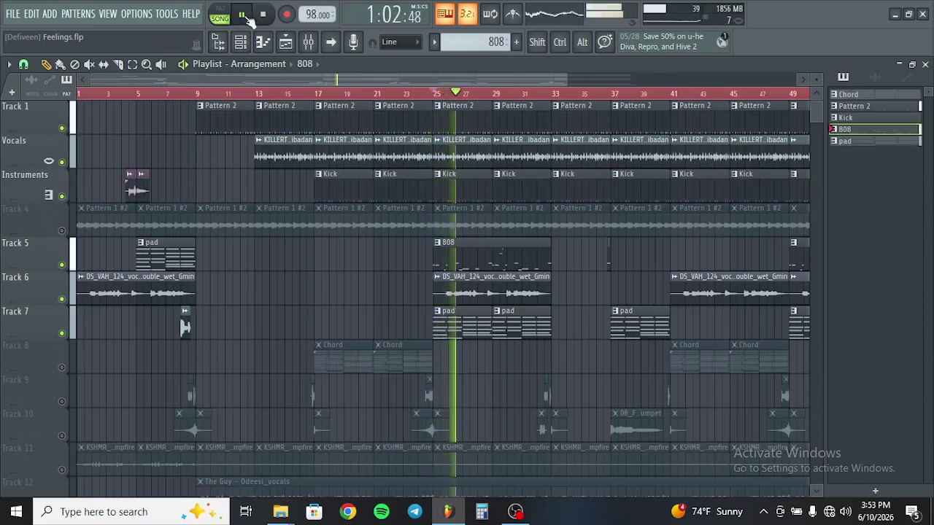
# - Bring in Track 12's vocals during playback, unmute Tracks 10, 9 and 8, and stop playback
pyautogui.scroll(-2, 377, 305)
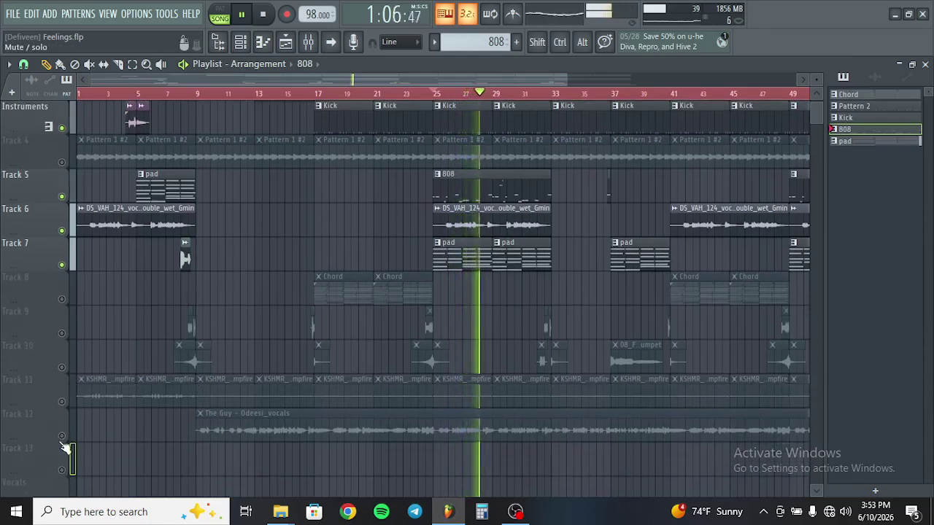
pyautogui.click(62, 436)
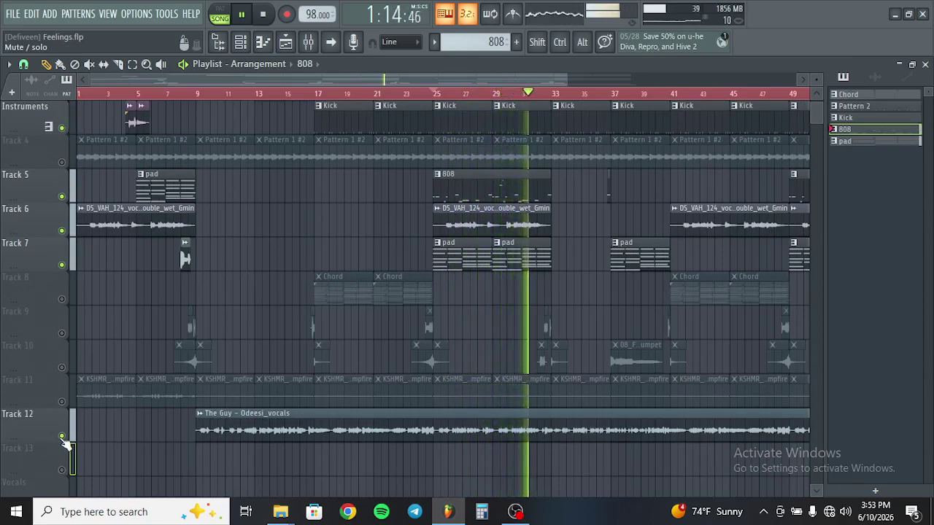
pyautogui.click(61, 367)
pyautogui.click(62, 333)
pyautogui.click(61, 299)
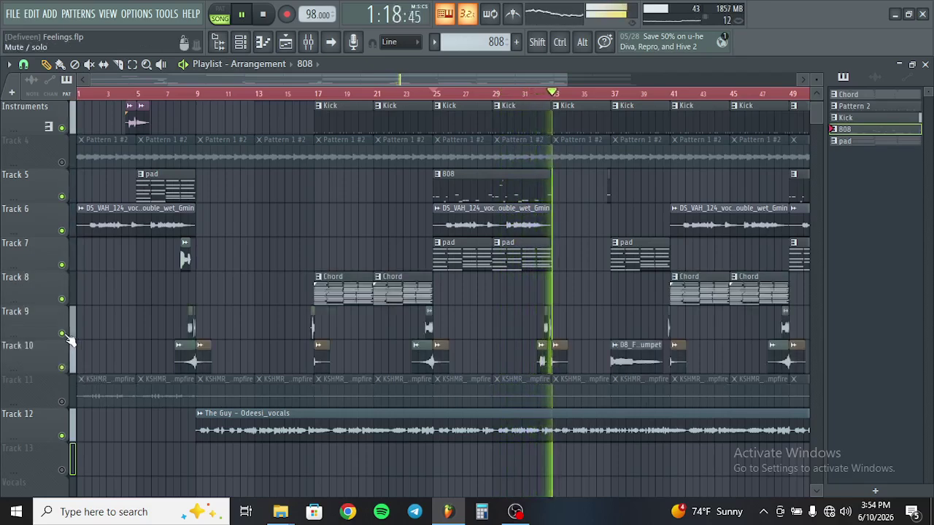
pyautogui.click(264, 15)
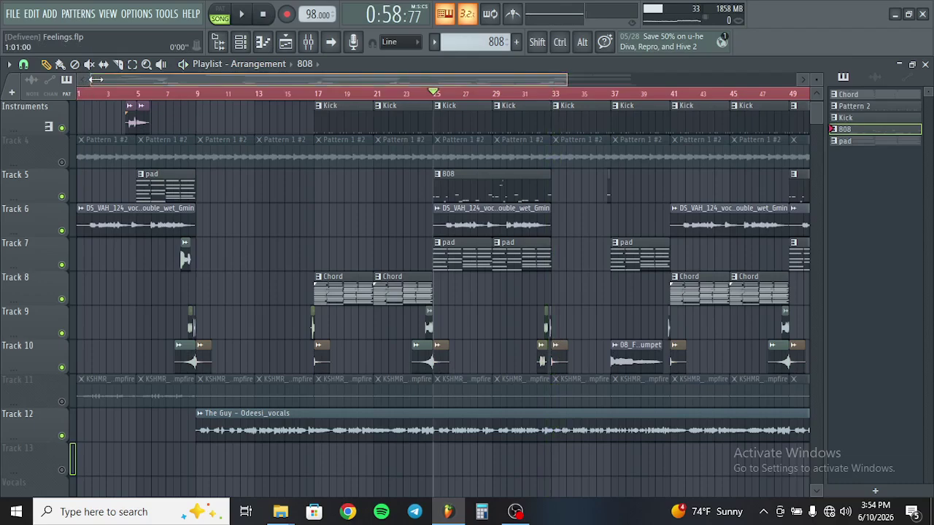
# - Play the arrangement from bar 32, solo Track 10, and replay its trumpet sample from bar 32
pyautogui.moveTo(91, 80); pyautogui.dragTo(320, 106)
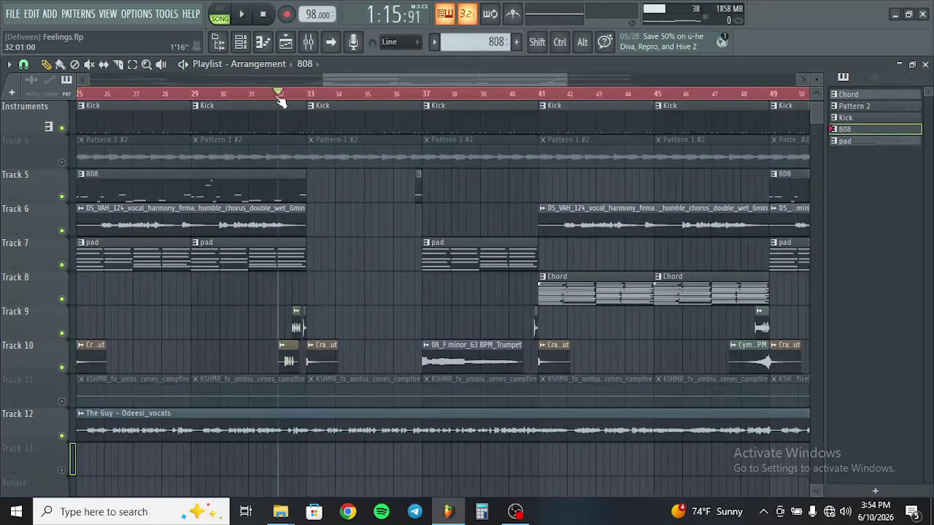
pyautogui.moveTo(566, 77); pyautogui.dragTo(458, 82)
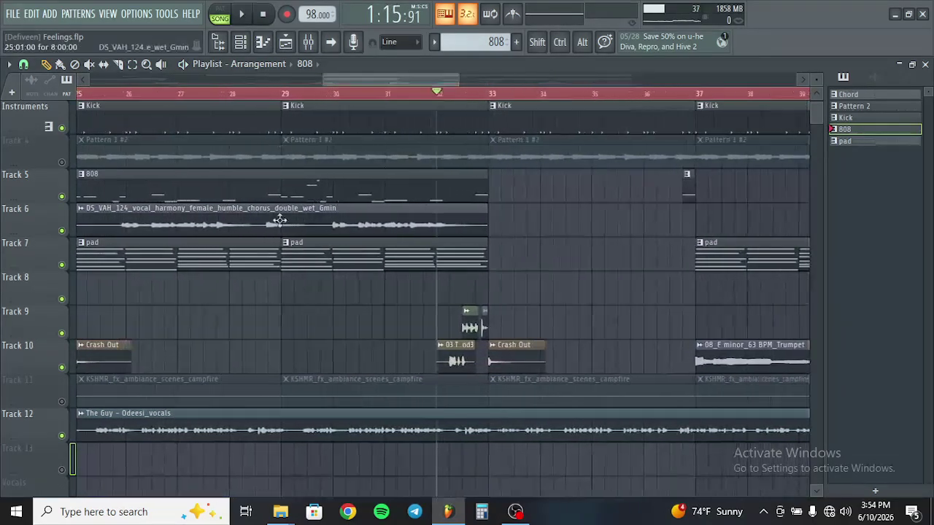
pyautogui.click(239, 16)
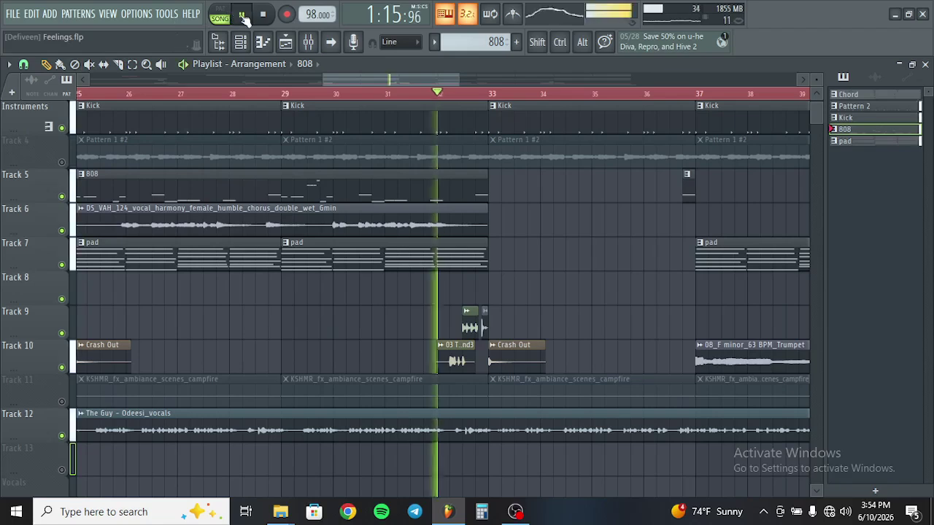
pyautogui.rightClick(62, 365)
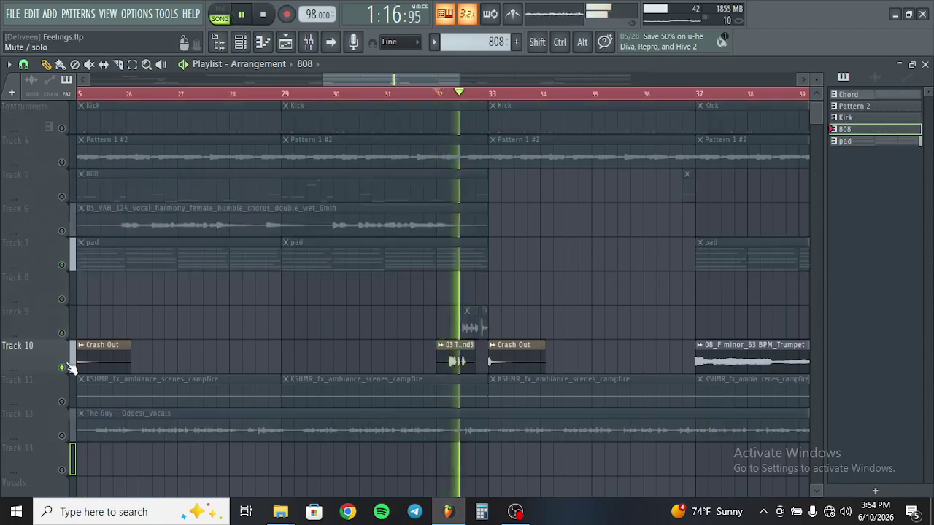
pyautogui.click(441, 97)
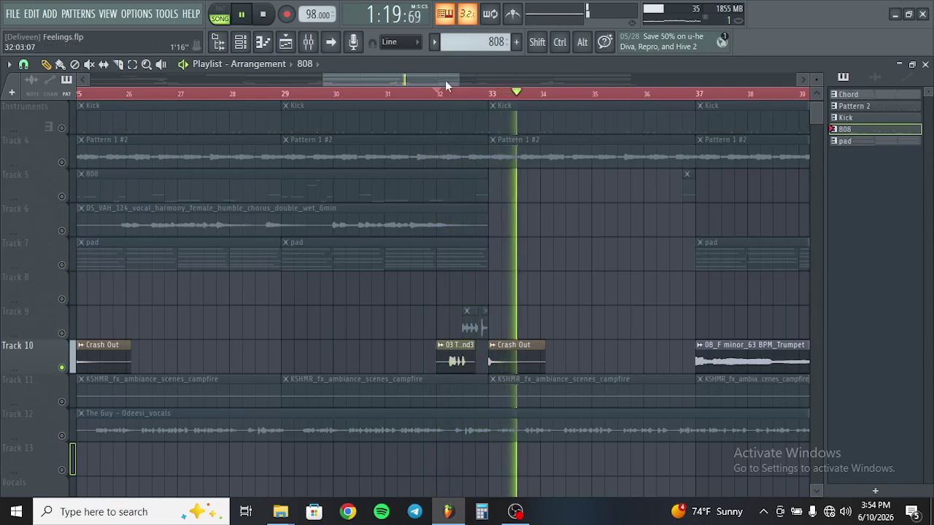
# - Play Track 10's F minor trumpet sample from bar 37, unmute Track 7's pad, and replay the section
pyautogui.scroll(-2, 445, 84)
pyautogui.click(468, 97)
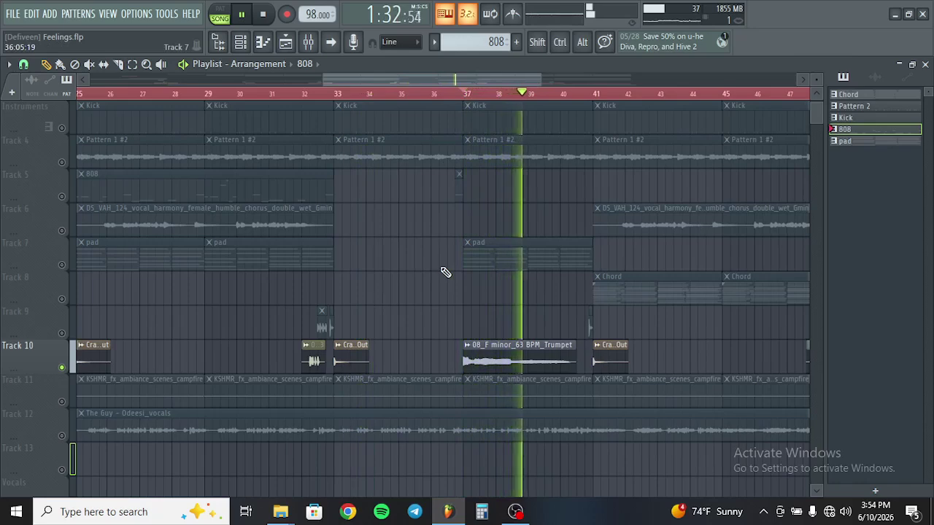
pyautogui.click(63, 267)
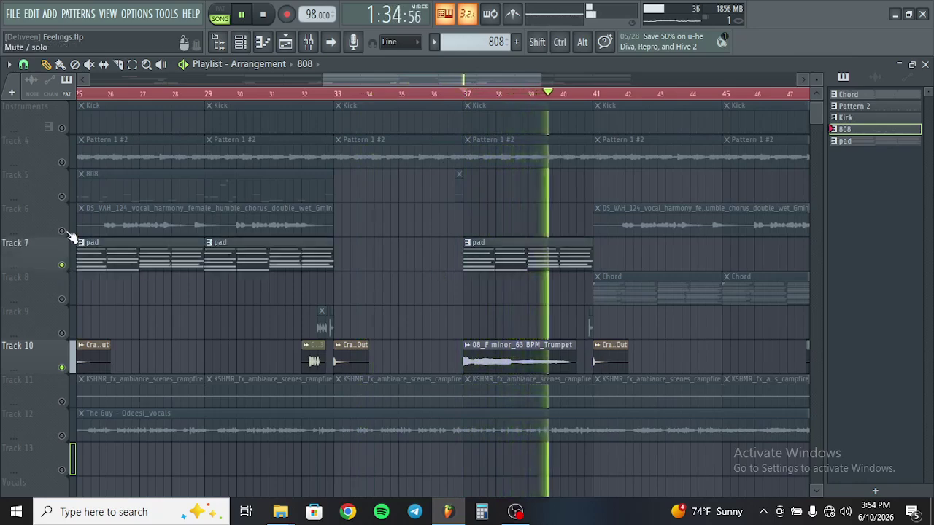
pyautogui.click(455, 95)
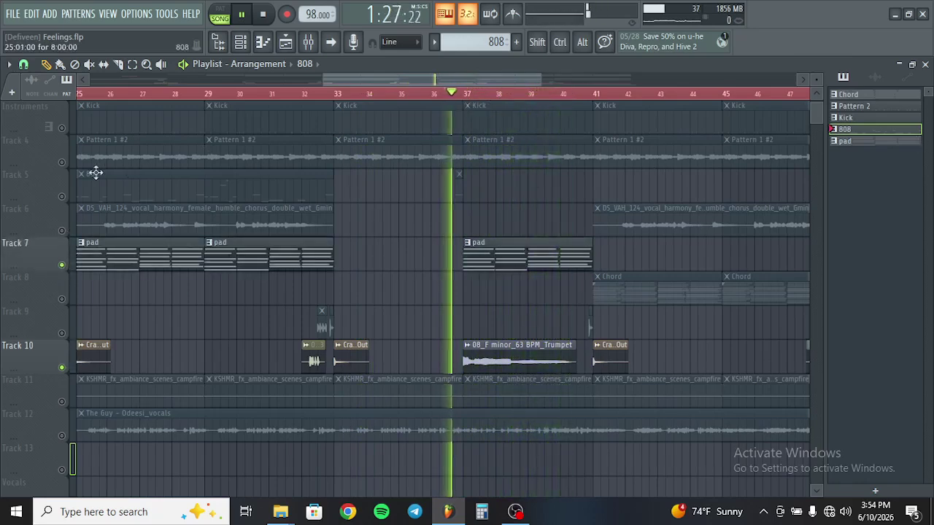
# - Layer in Tracks 5 and 4, and replay the section from just before bar 37
pyautogui.click(62, 196)
pyautogui.click(62, 163)
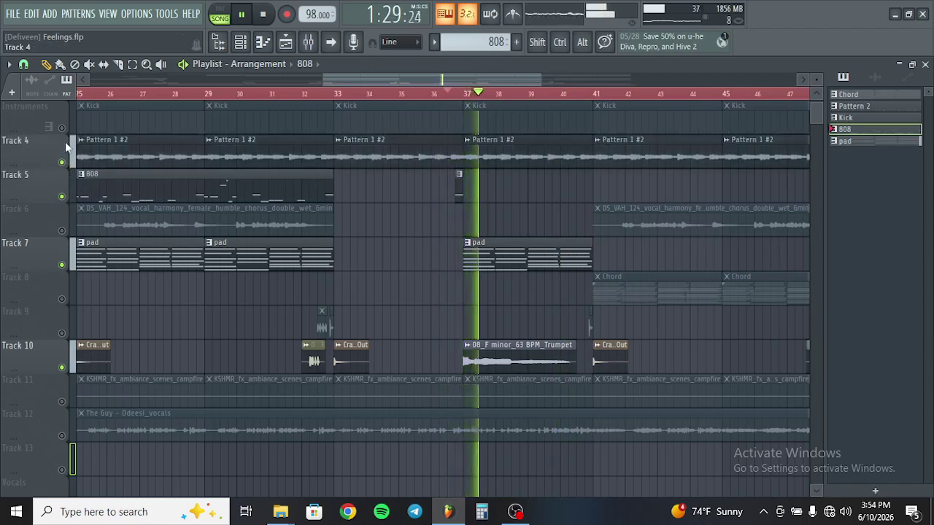
pyautogui.click(432, 96)
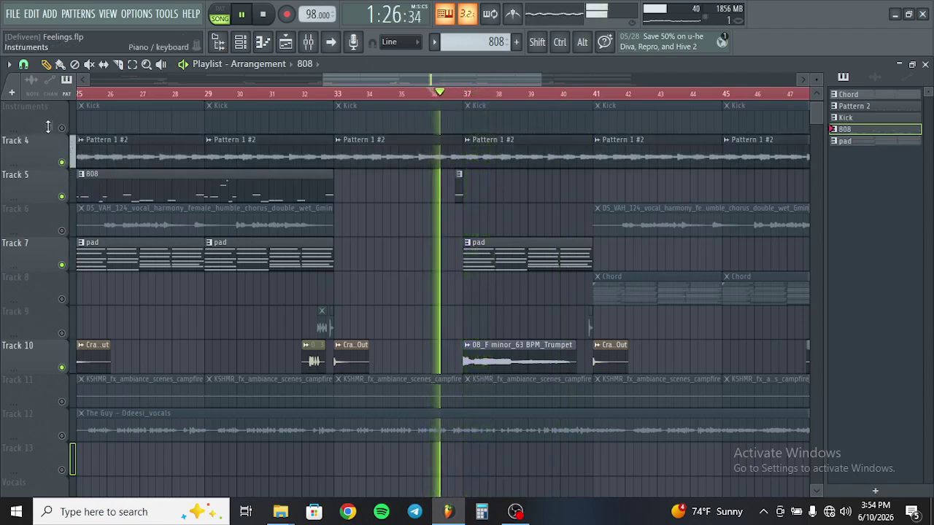
# - Unmute Track 12, show the sample settings of its The Guy - Odeesi_vocals clip, and close them
pyautogui.click(62, 435)
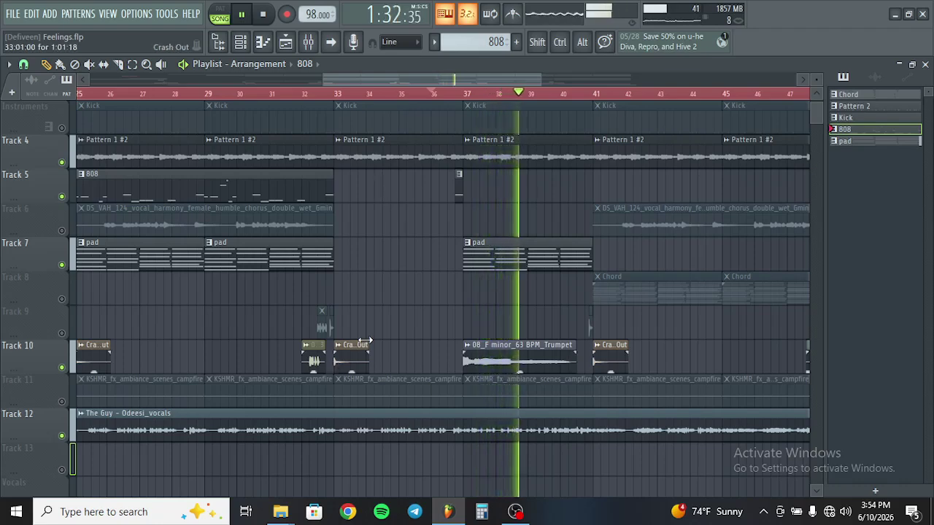
pyautogui.click(379, 413)
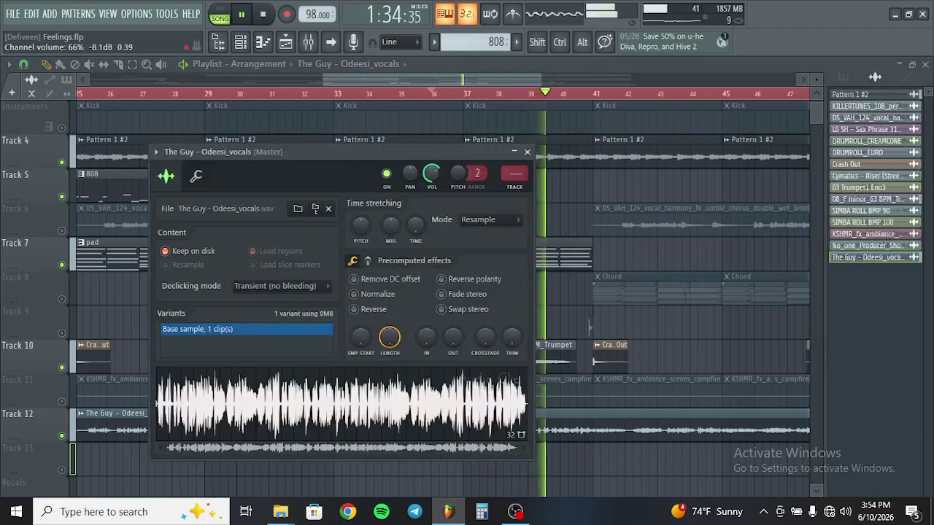
pyautogui.click(528, 152)
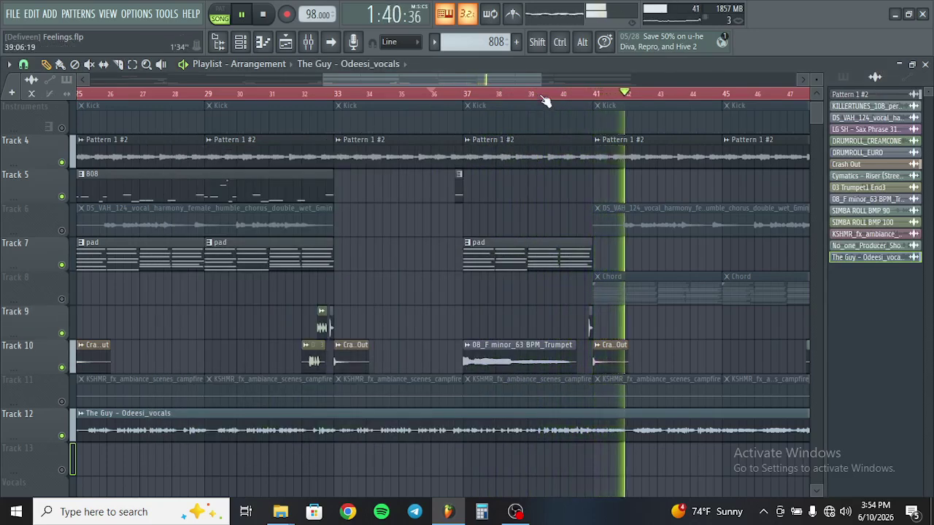
# - Unmute Tracks 6 and 8 during playback, re-enable all the remaining tracks, and stop playback
pyautogui.moveTo(542, 78); pyautogui.dragTo(645, 78)
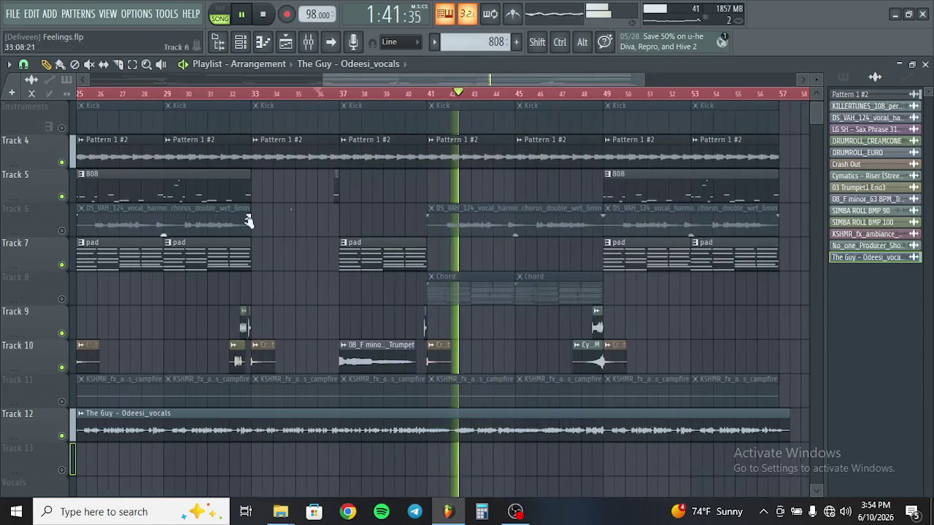
pyautogui.click(61, 231)
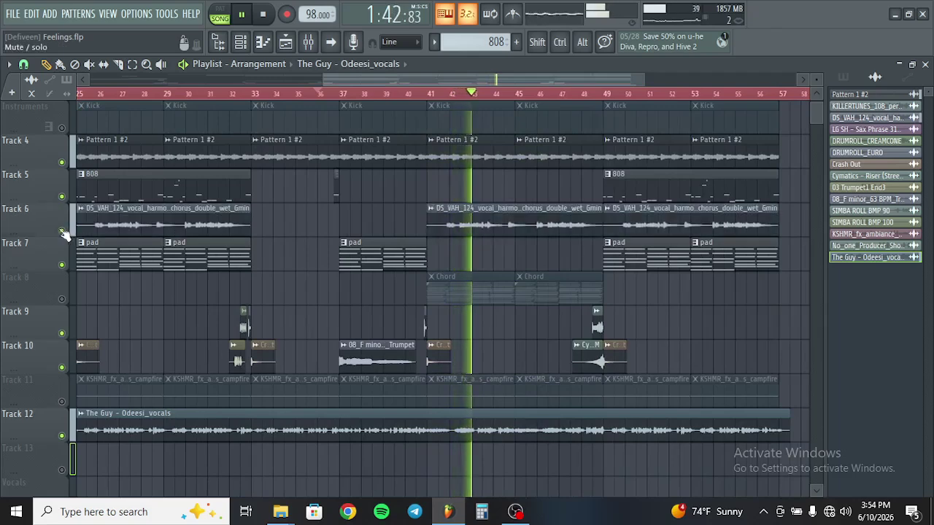
pyautogui.click(62, 300)
pyautogui.scroll(2, 137, 198)
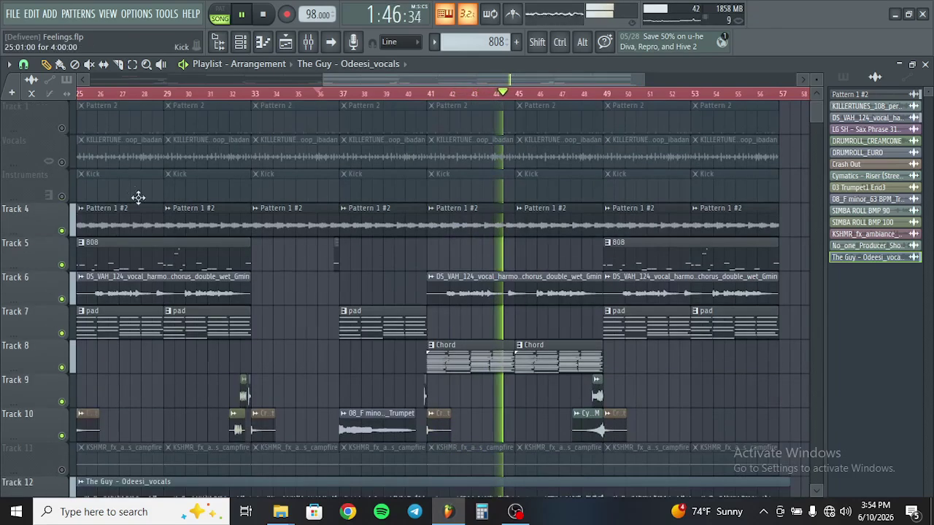
pyautogui.rightClick(62, 196)
pyautogui.rightClick(62, 195)
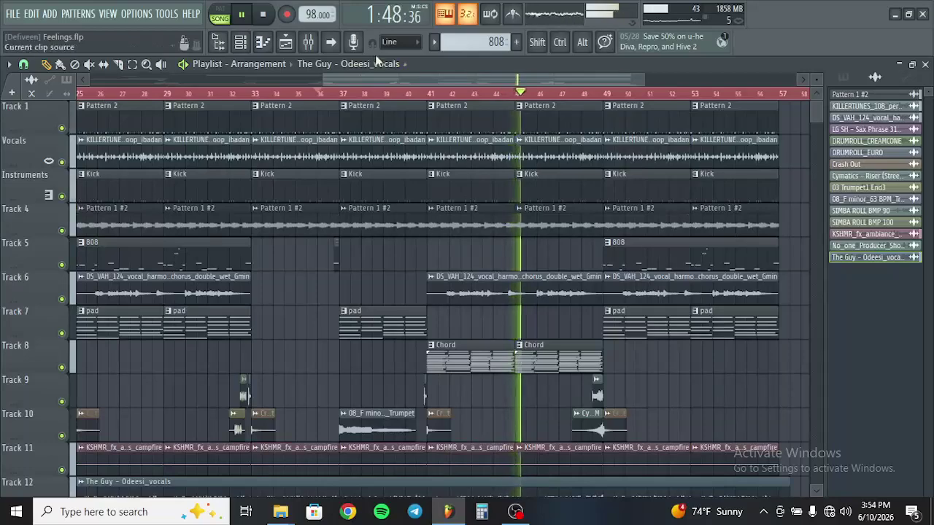
pyautogui.press('space')
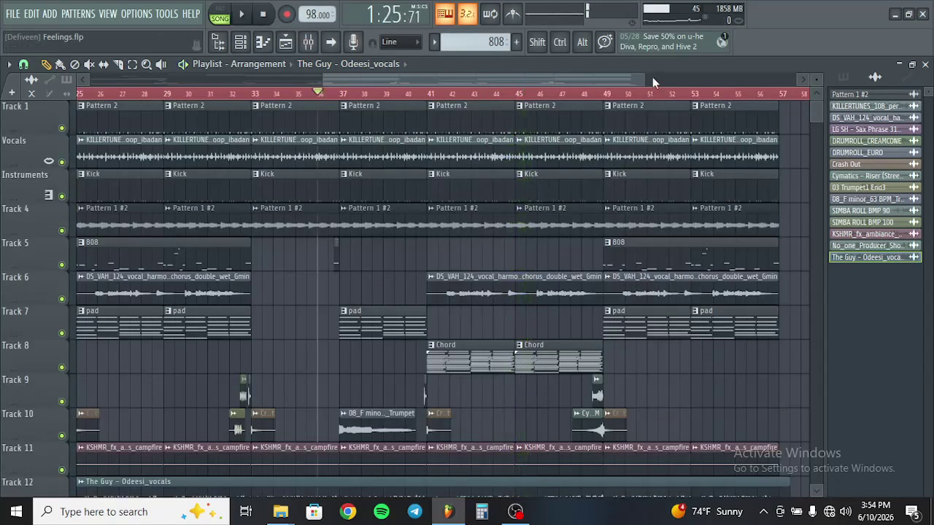
# - Solo Track 11's KSHMR campfire ambience, play it twice from bar 1, and stop playback
pyautogui.moveTo(654, 81); pyautogui.dragTo(725, 78)
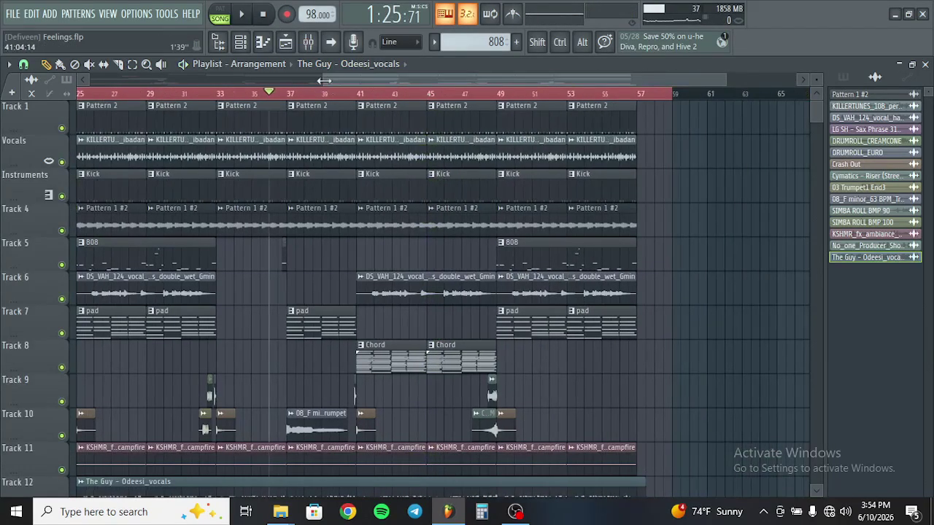
pyautogui.moveTo(324, 80); pyautogui.dragTo(88, 80)
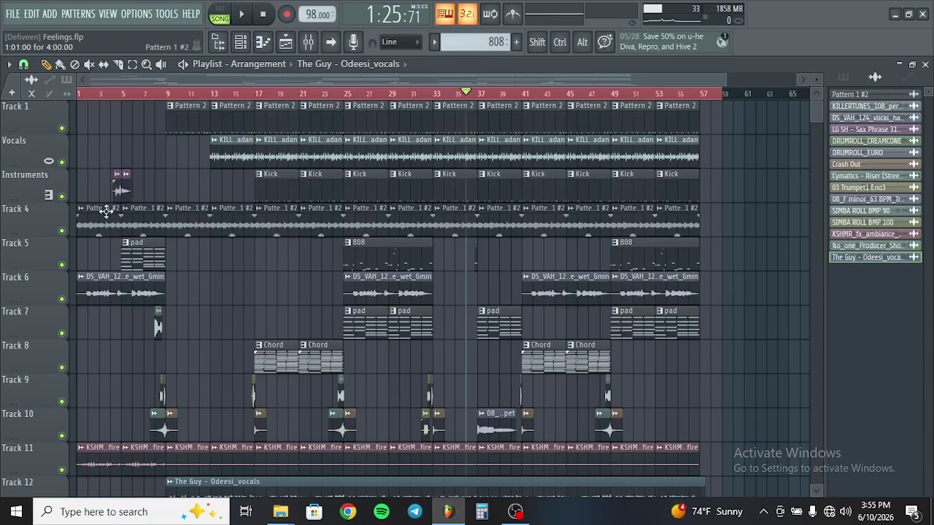
pyautogui.scroll(-2, 95, 343)
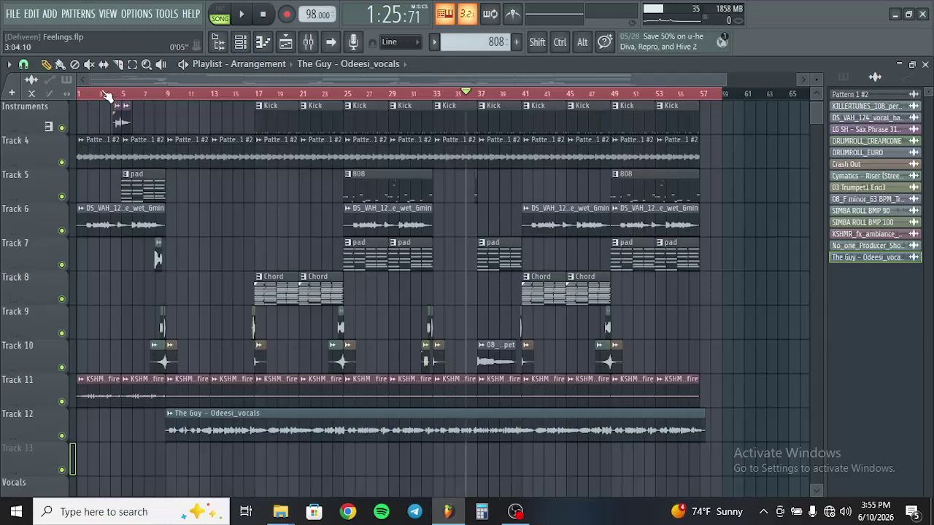
pyautogui.rightClick(62, 402)
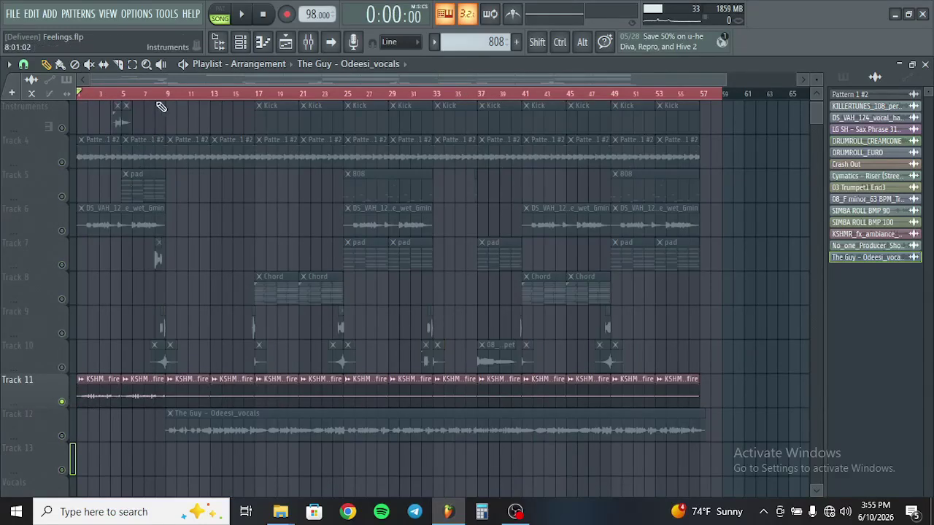
pyautogui.click(240, 14)
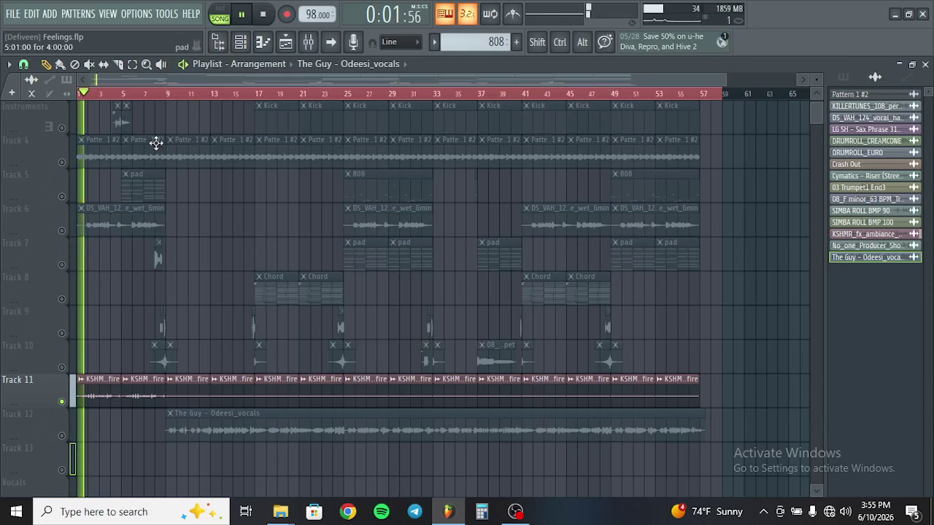
pyautogui.click(264, 16)
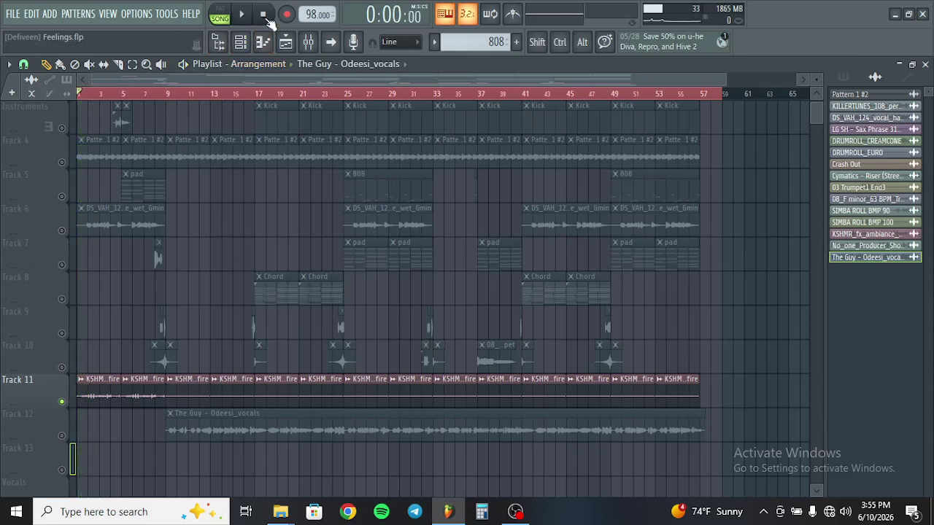
pyautogui.press('space')
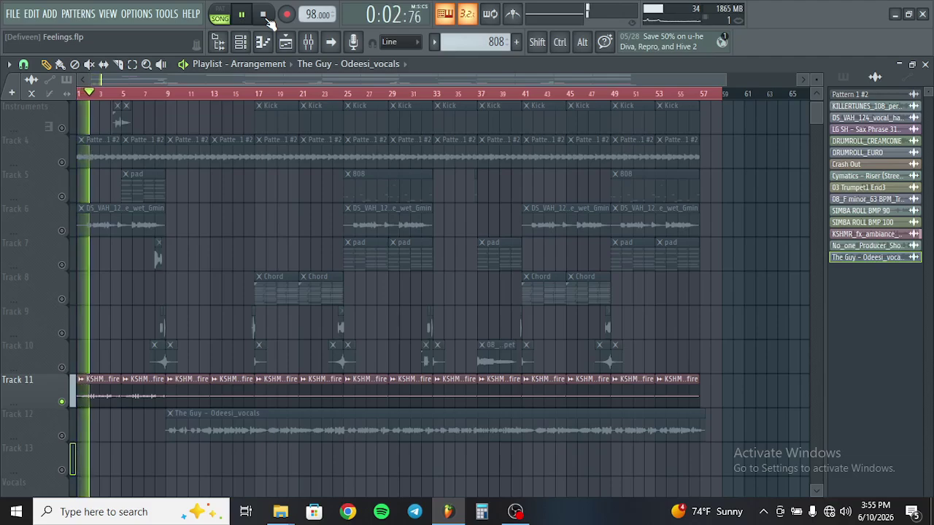
pyautogui.click(265, 16)
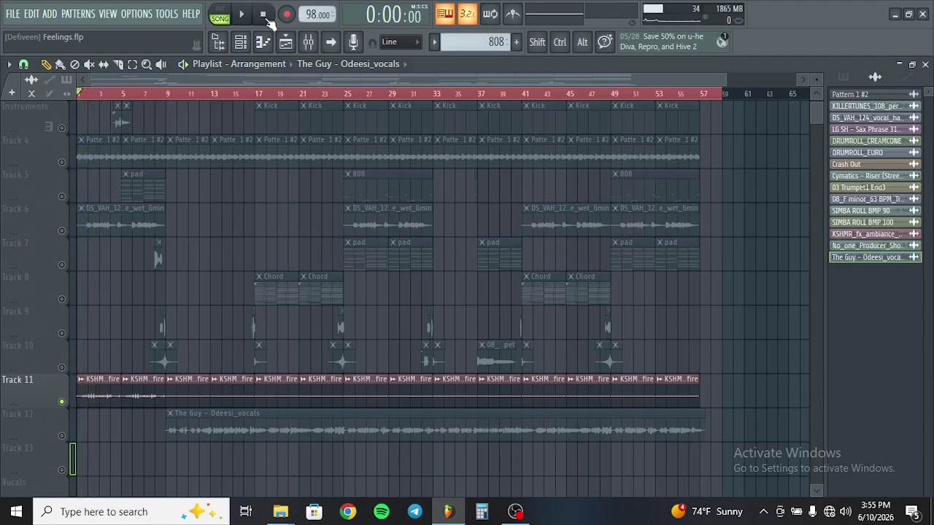
# - Play the campfire ambience from bar 1, bring Track 4 and all the other muted tracks back in, and stop playback
pyautogui.moveTo(727, 86); pyautogui.dragTo(302, 85)
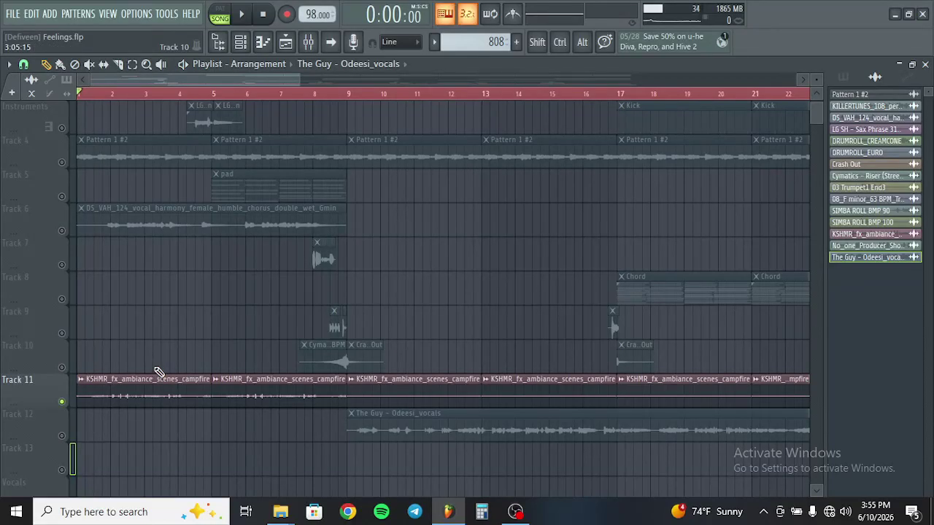
pyautogui.press('space')
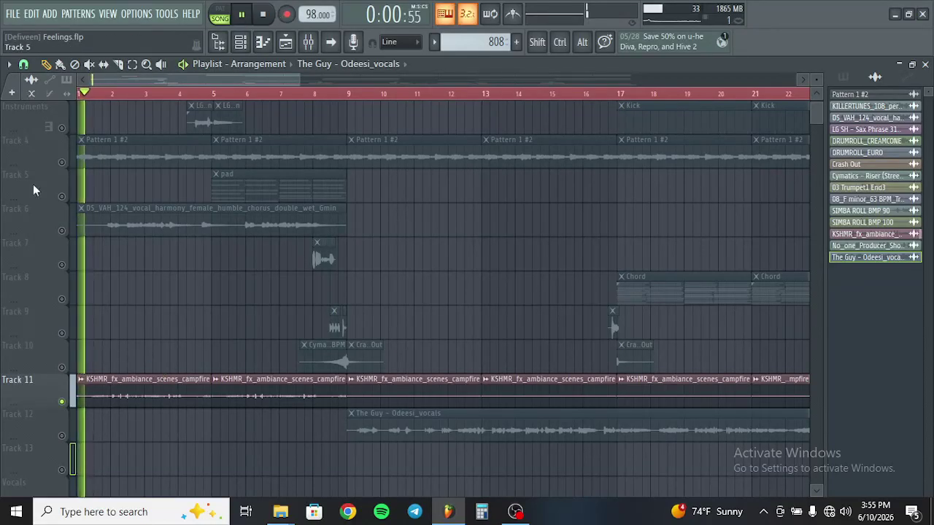
pyautogui.click(62, 163)
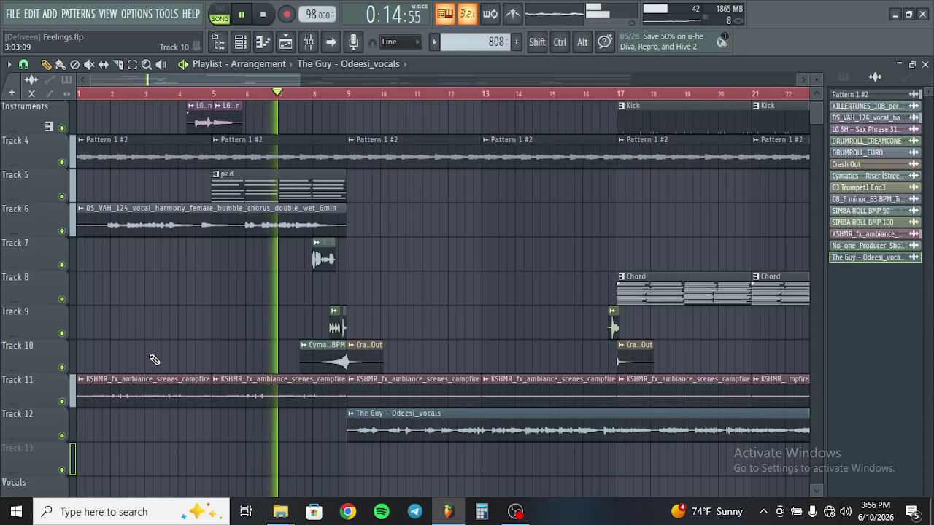
pyautogui.scroll(1, 437, 314)
pyautogui.scroll(1, 438, 315)
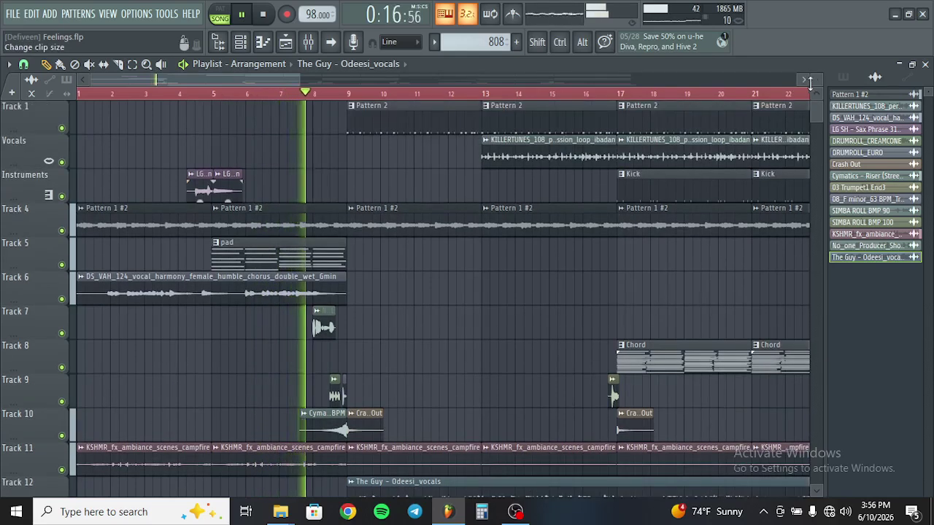
pyautogui.scroll(-2, 613, 387)
pyautogui.scroll(-1, 309, 85)
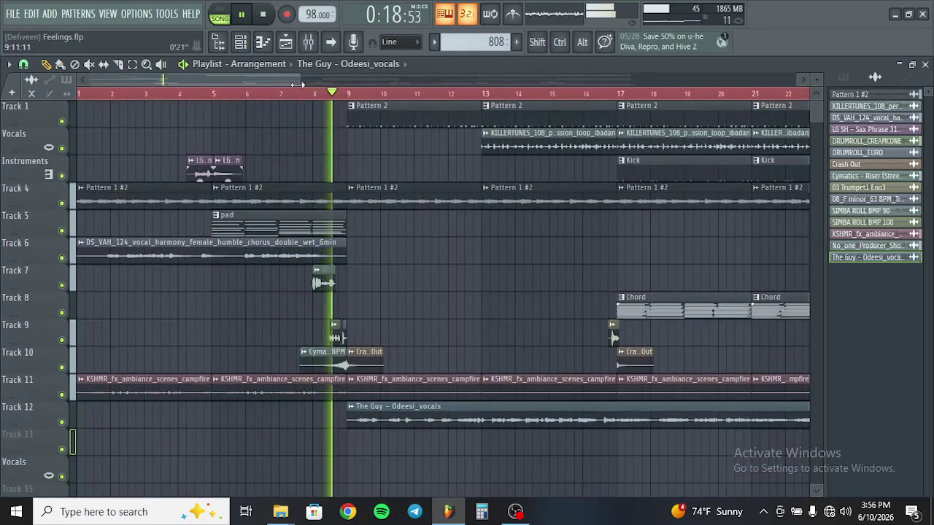
pyautogui.scroll(-1, 309, 85)
pyautogui.press('space')
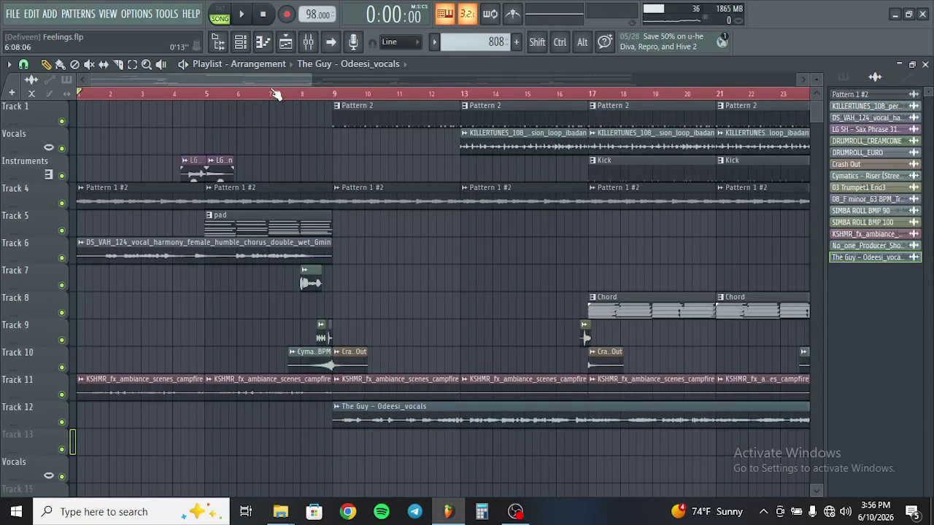
# - Play the full arrangement with every track enabled from bar 1 to past bar 41, showing its whole length, and stop playback
pyautogui.press('space')
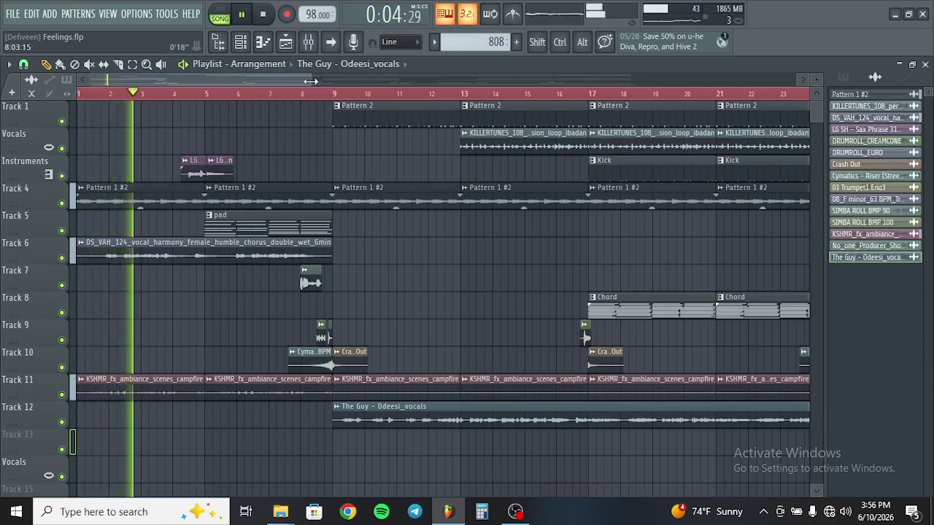
pyautogui.scroll(-4, 681, 98)
pyautogui.scroll(-1, 681, 98)
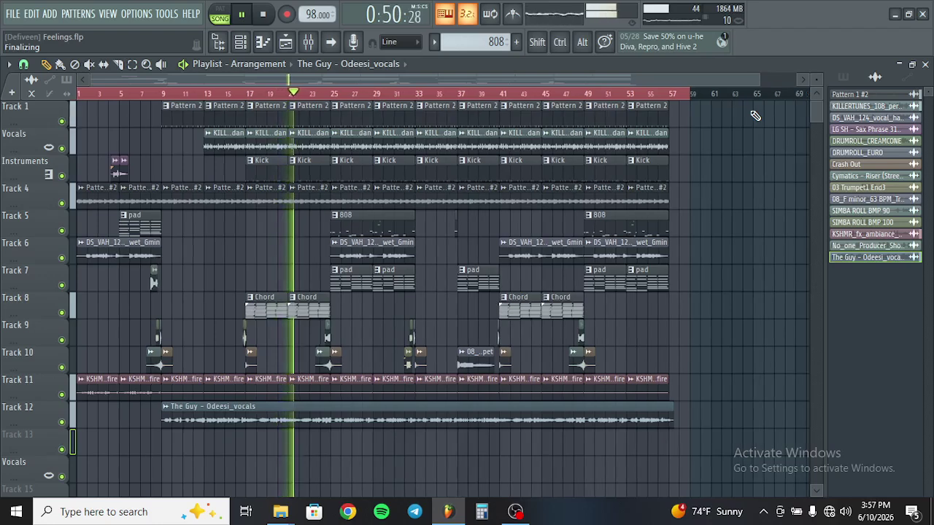
pyautogui.scroll(-2, 755, 115)
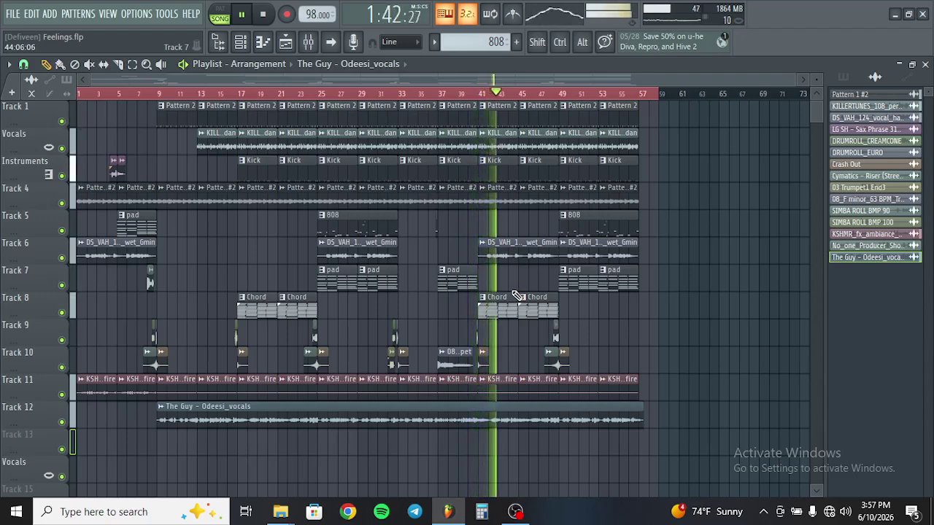
pyautogui.click(264, 14)
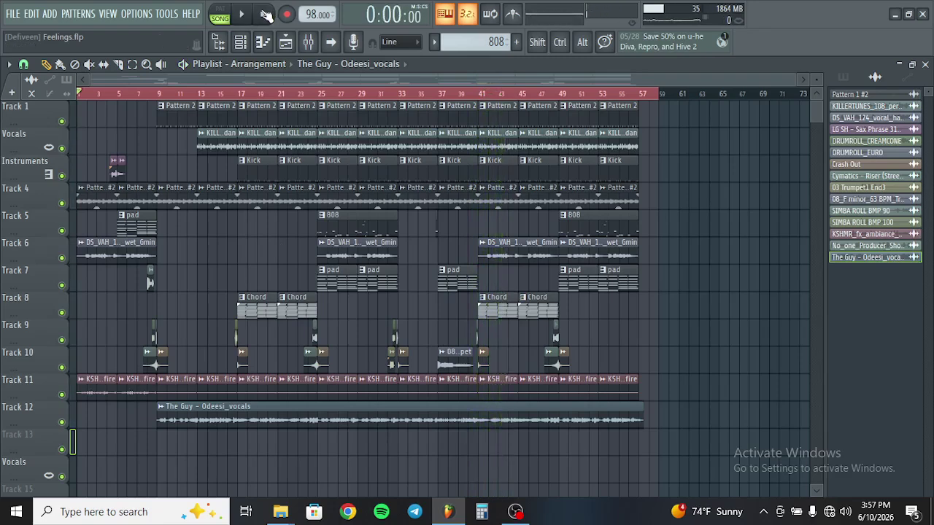